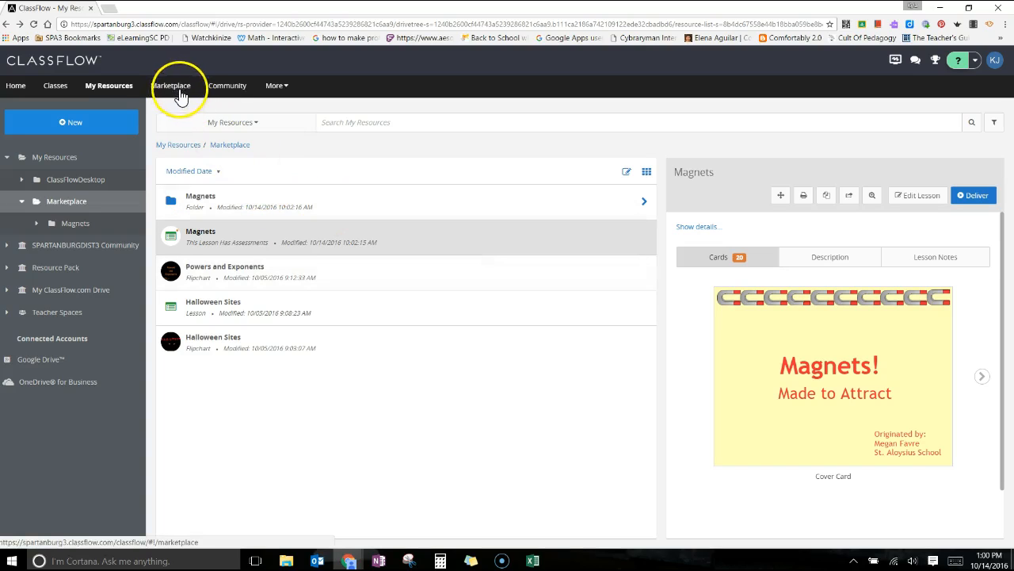
# Deliver the Magnets lesson from the Marketplace folder as an Ad Hoc Session with no class.
pyautogui.click(328, 165)
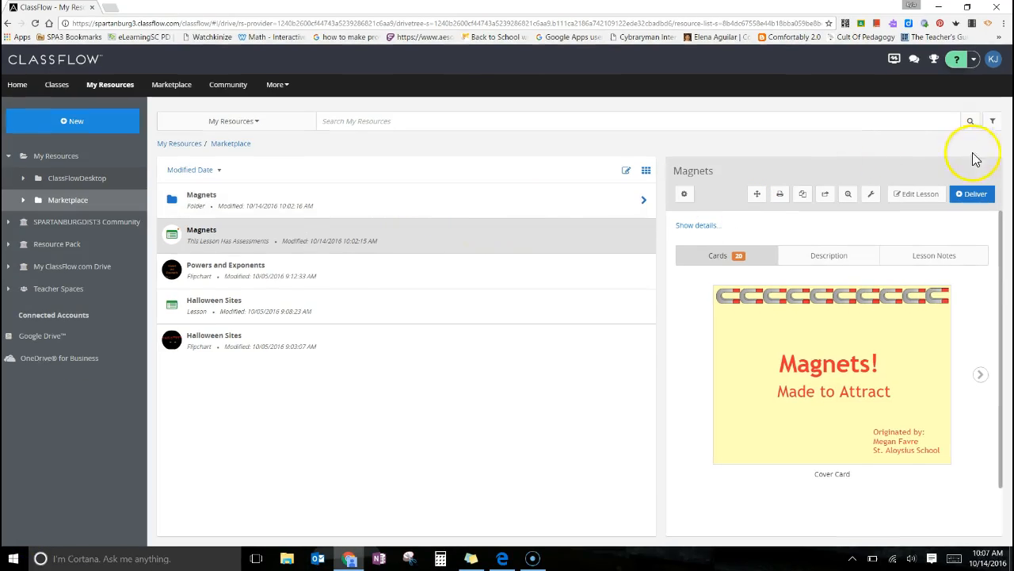
pyautogui.click(980, 202)
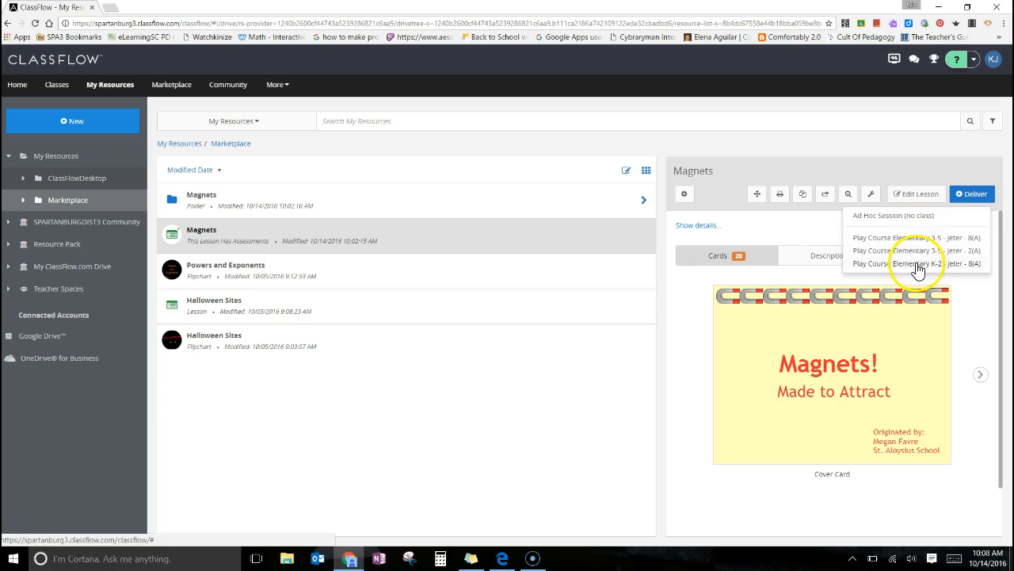
pyautogui.click(891, 221)
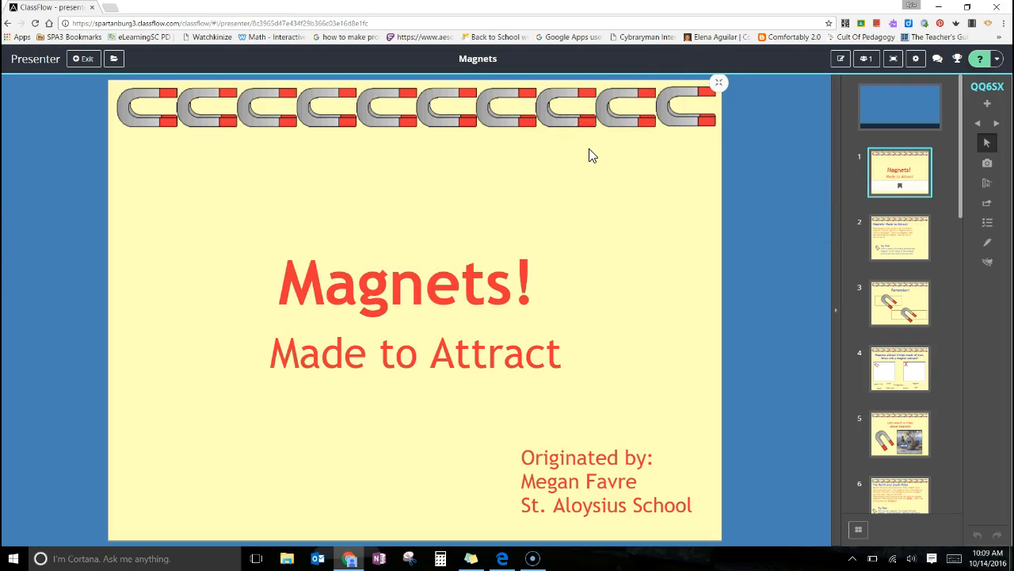
# Arrange the presenter and student browser windows side by side, each filling half the screen at full height.
pyautogui.click(968, 8)
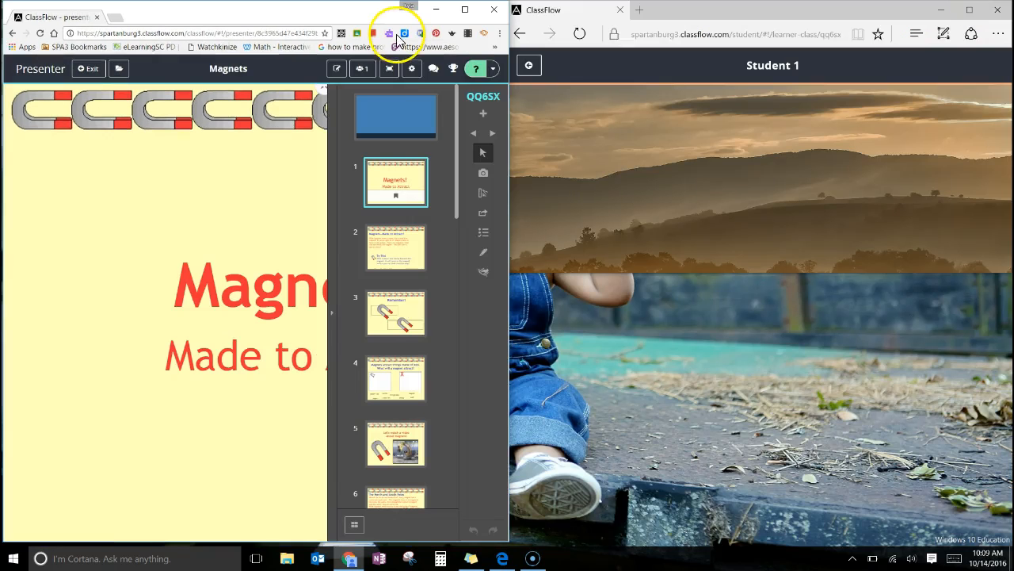
pyautogui.moveTo(272, 11); pyautogui.dragTo(2, 2)
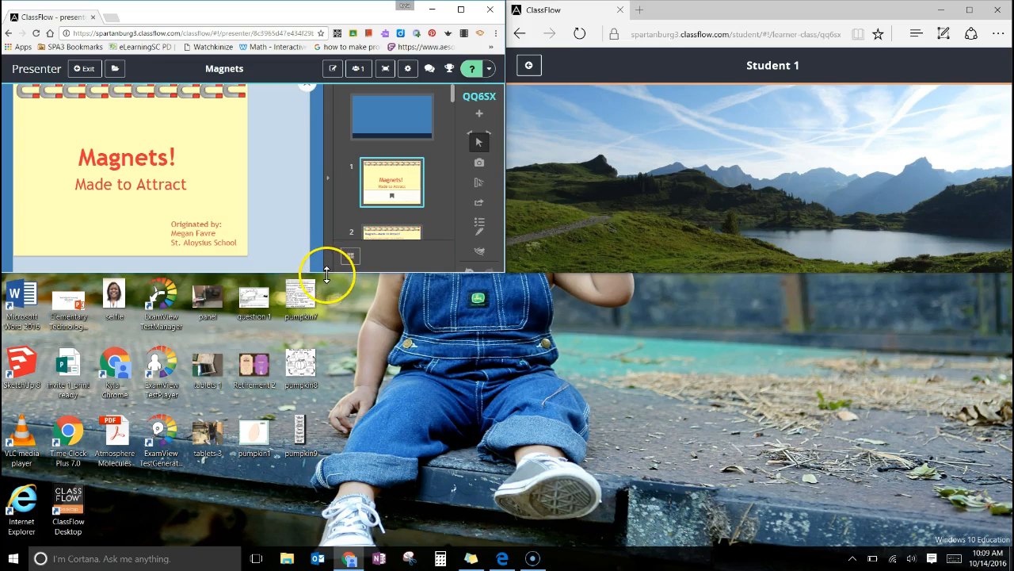
pyautogui.moveTo(327, 273); pyautogui.dragTo(309, 544)
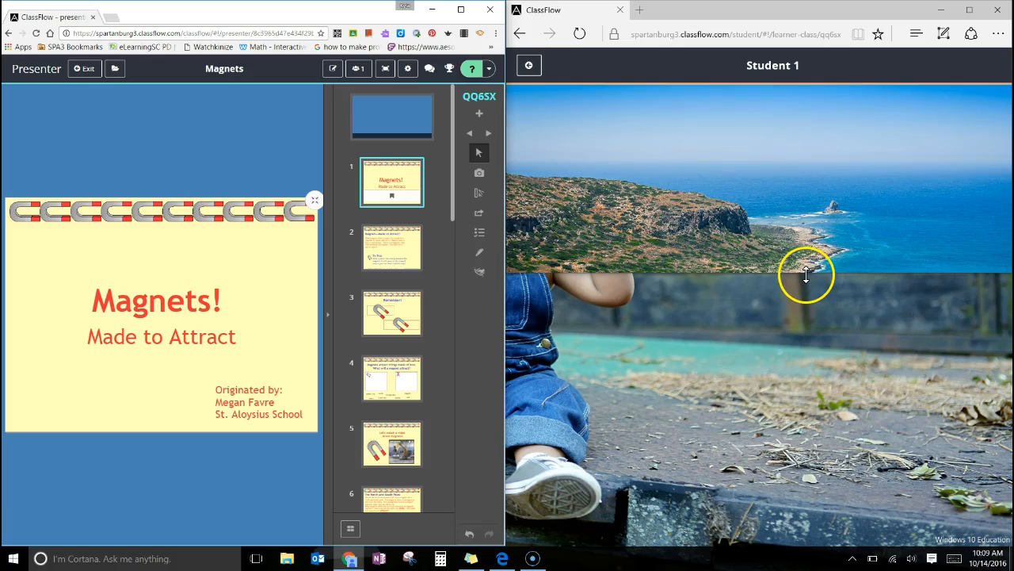
pyautogui.moveTo(812, 380); pyautogui.dragTo(816, 545)
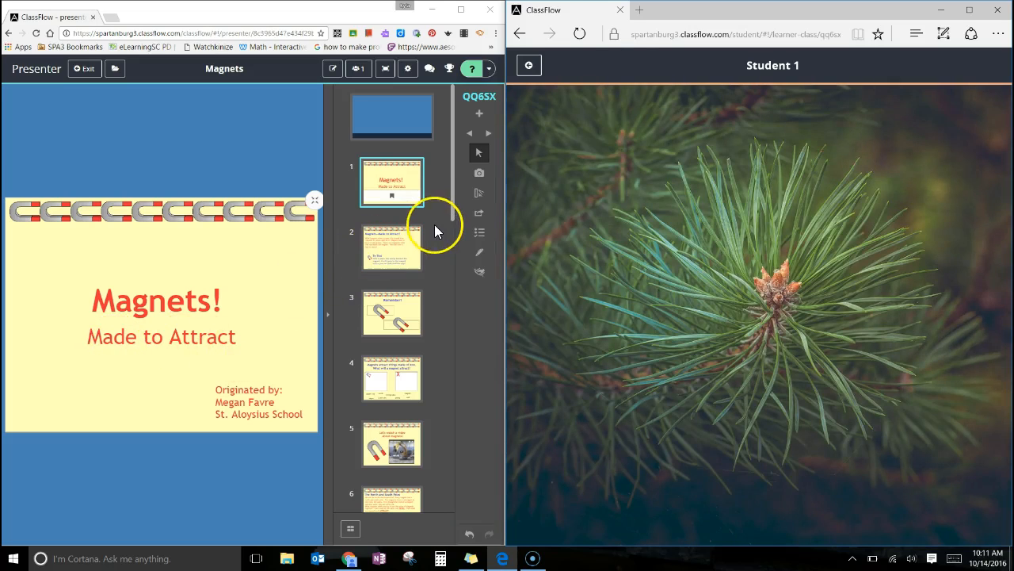
# Start a Word Seed poll from the presenter session.
pyautogui.click(482, 240)
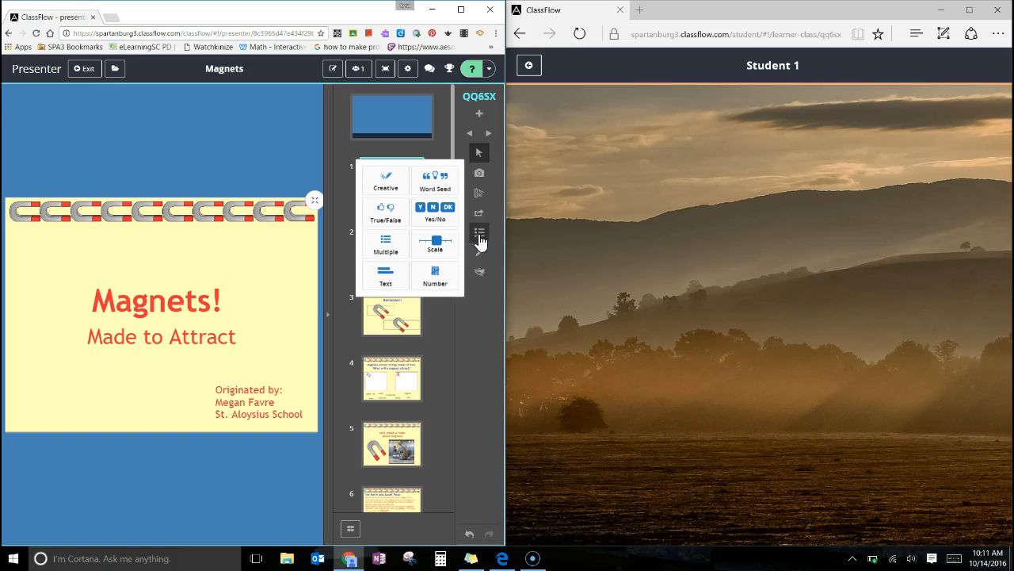
pyautogui.click(450, 194)
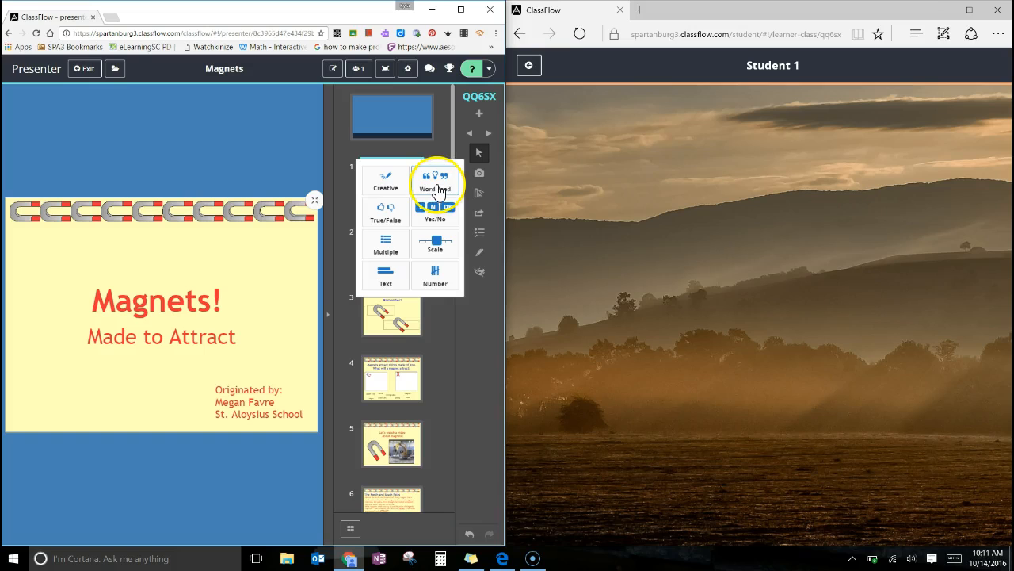
pyautogui.click(438, 189)
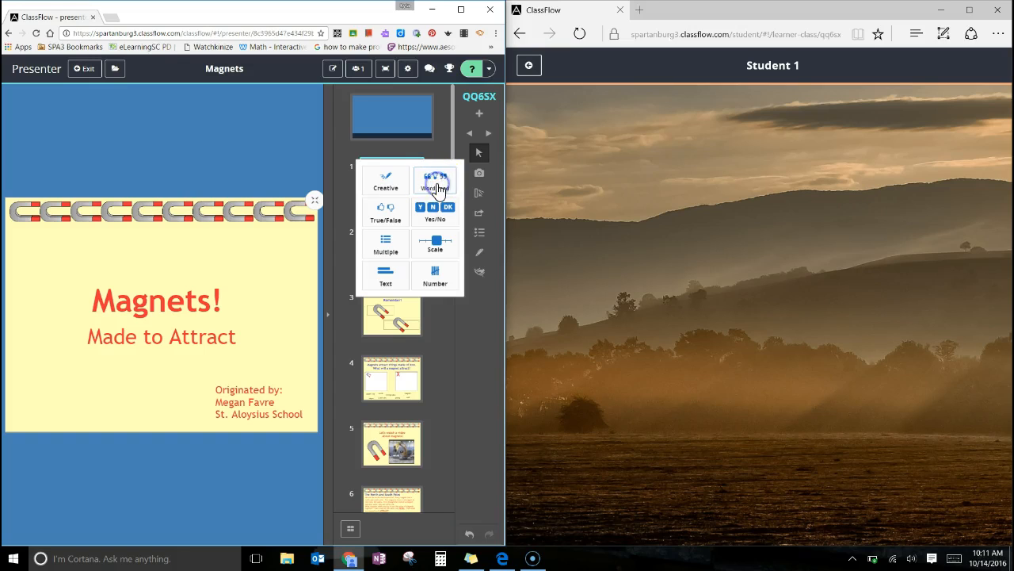
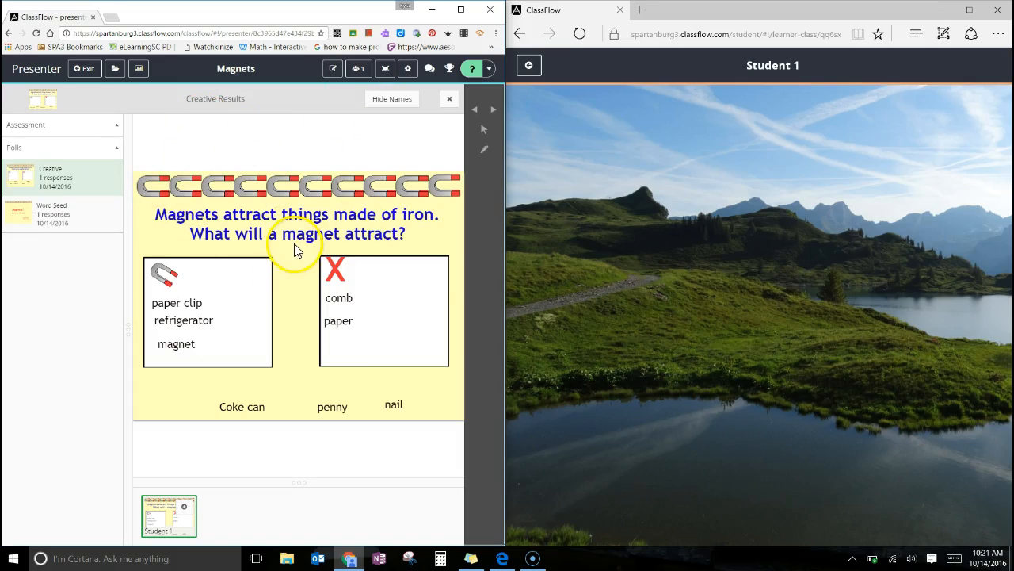
# Close the poll results and advance the presentation to card 11, the question about what magnets found in nature are called.
pyautogui.click(140, 72)
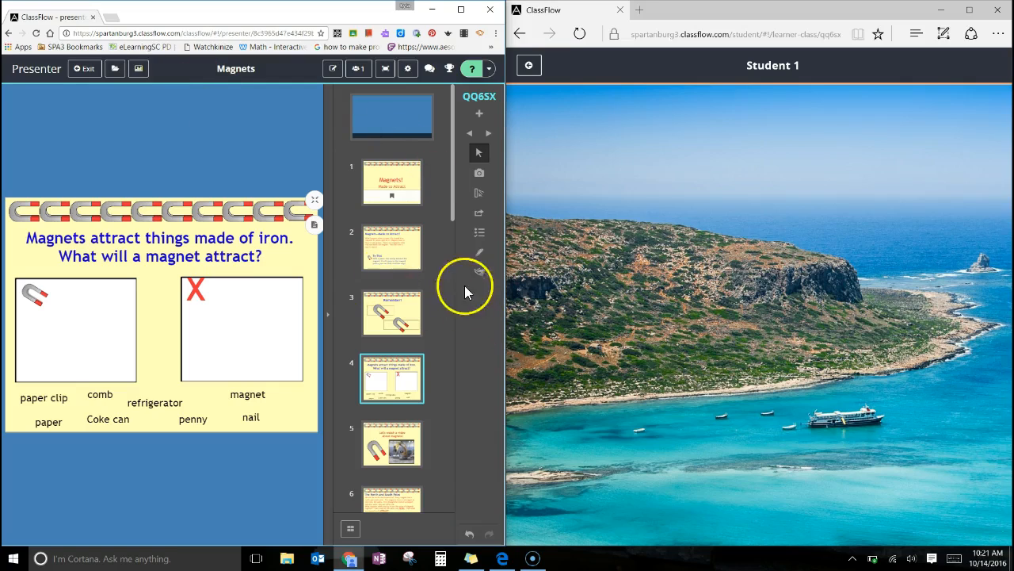
pyautogui.click(488, 135)
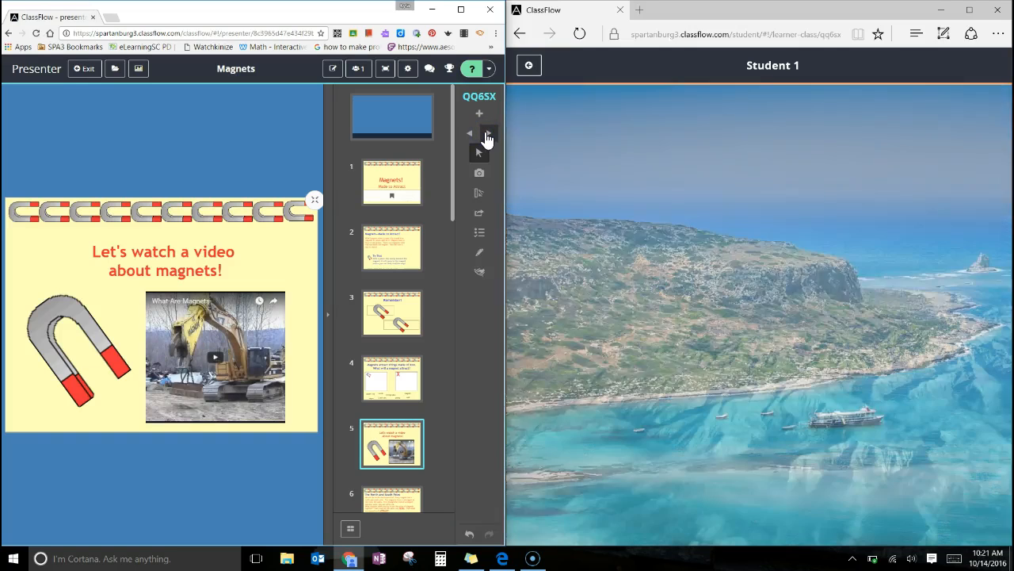
pyautogui.click(487, 135)
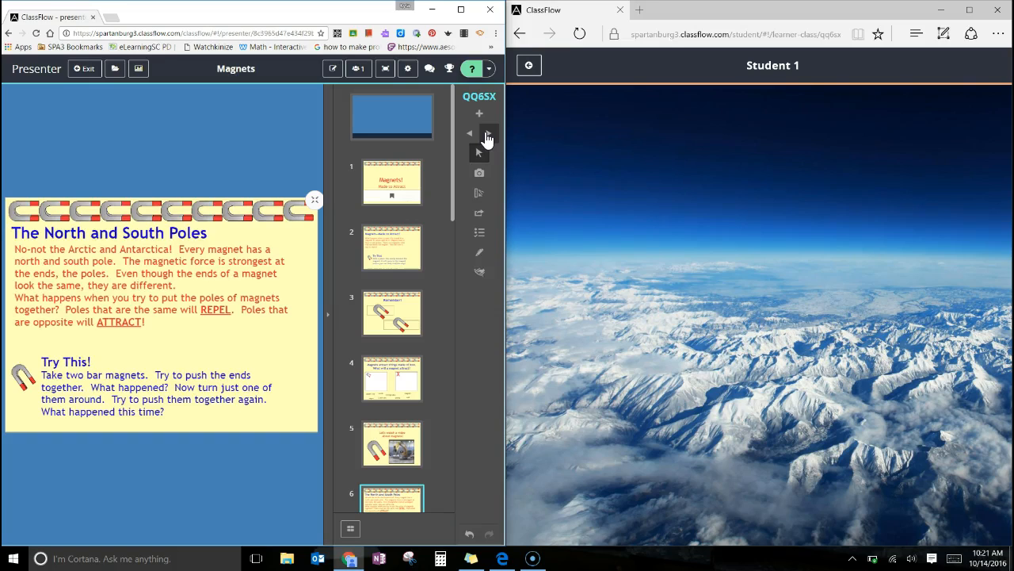
pyautogui.click(487, 135)
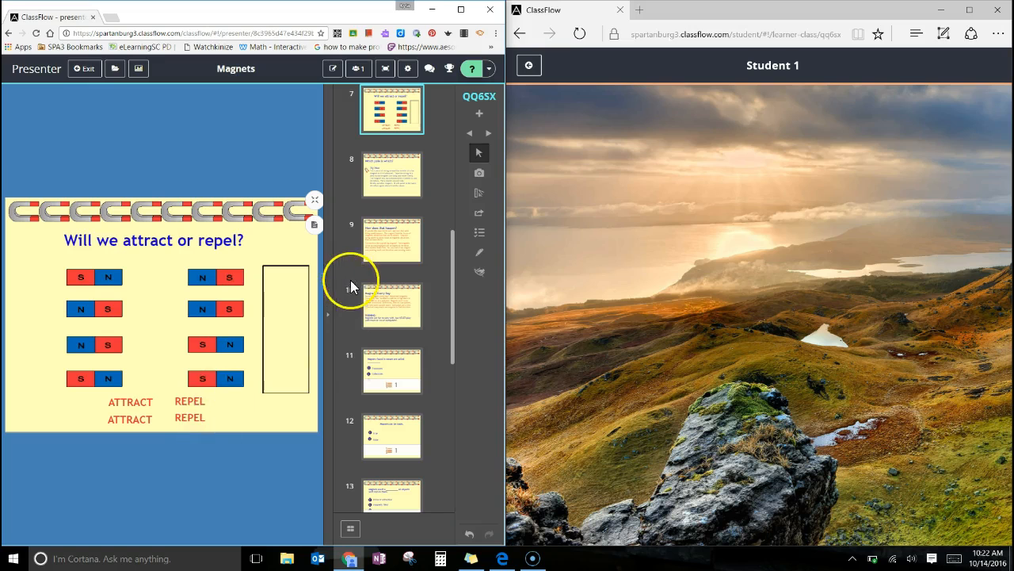
pyautogui.click(491, 133)
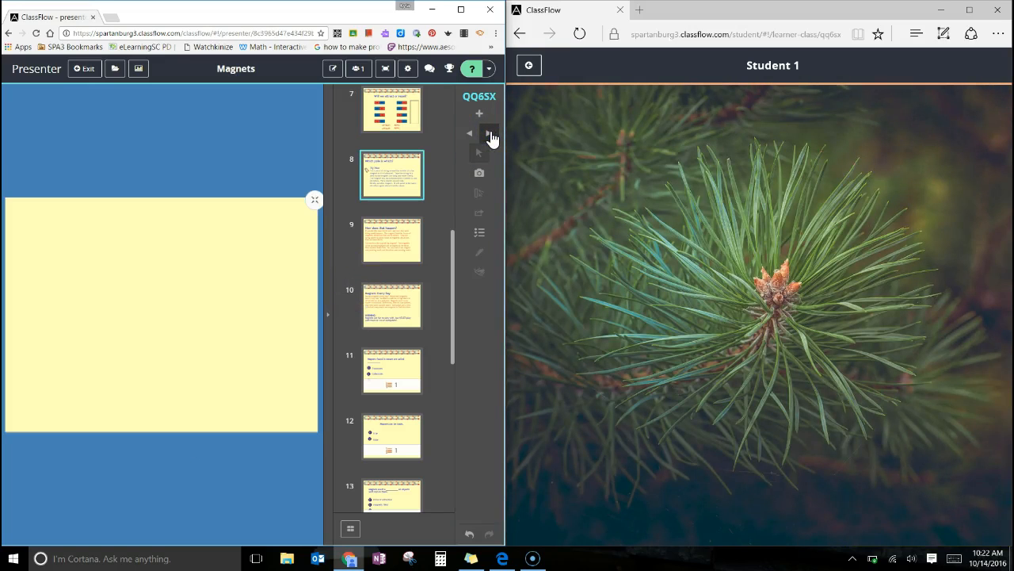
pyautogui.click(490, 135)
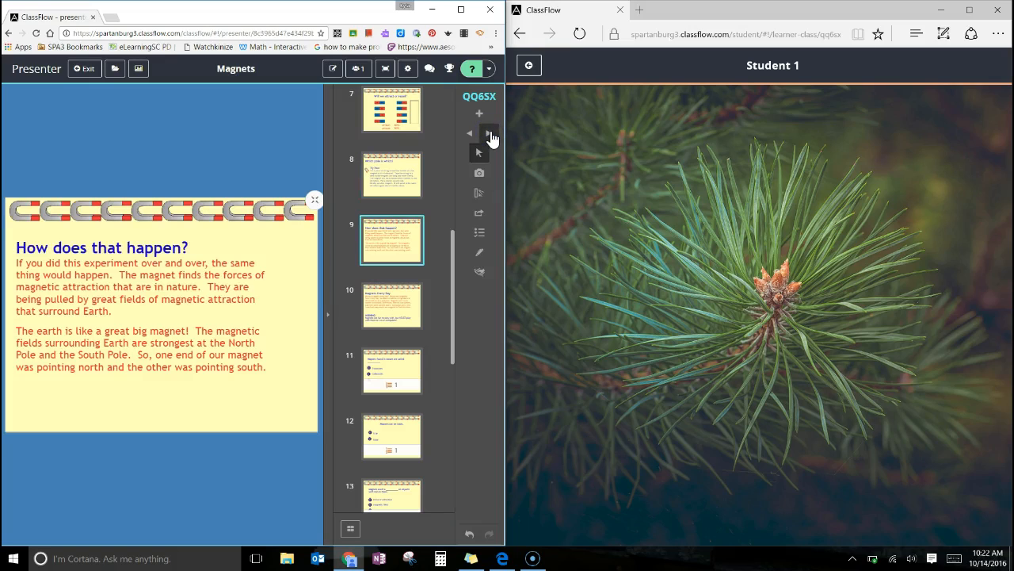
pyautogui.click(433, 317)
pyautogui.click(401, 366)
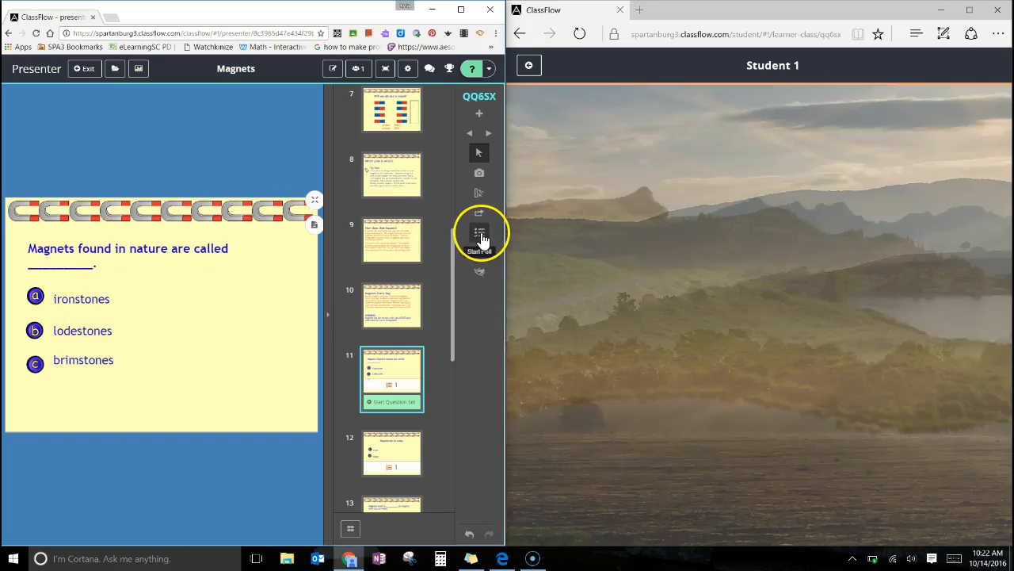
# Start a Multiple choice poll on card 11 with student options A, B and C.
pyautogui.click(480, 234)
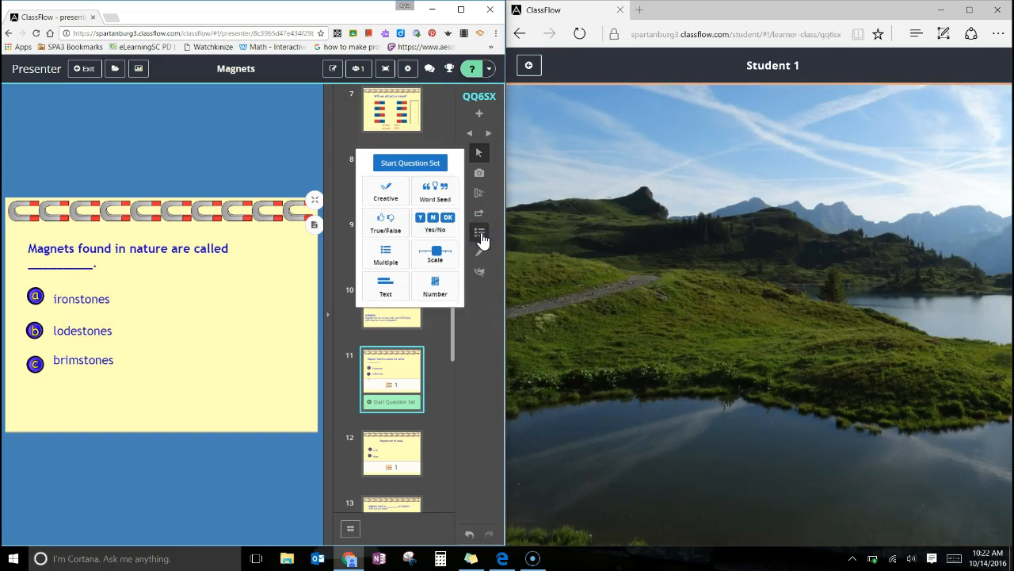
pyautogui.click(391, 268)
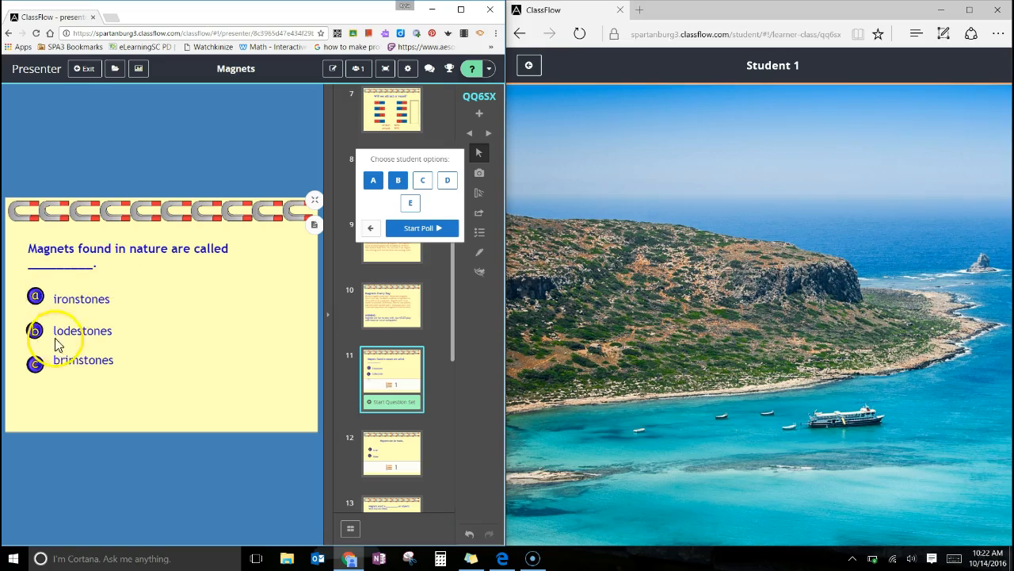
pyautogui.click(424, 181)
pyautogui.click(441, 232)
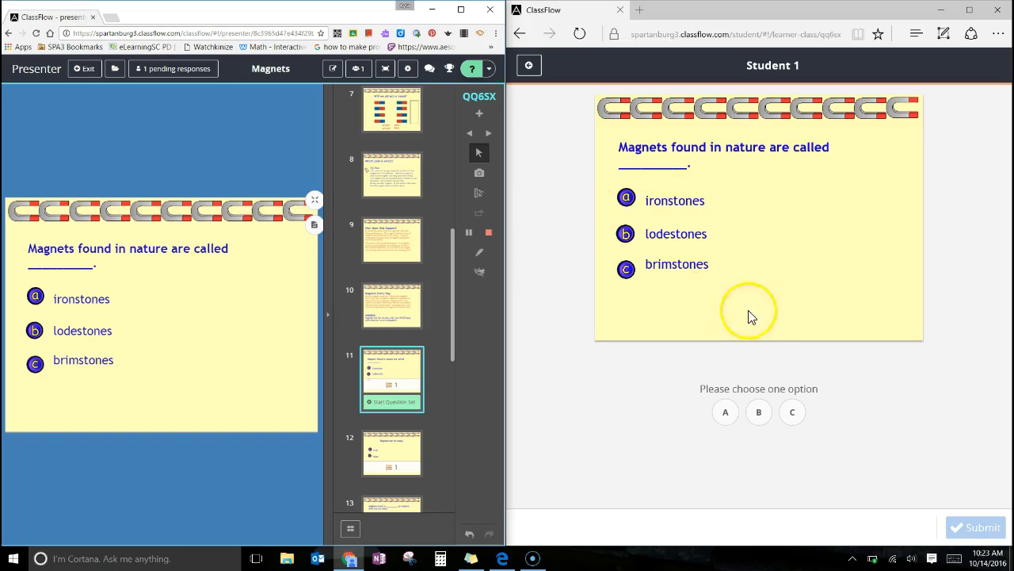
# Submit answer B from the student screen and stop the multiple choice poll in the presenter session.
pyautogui.click(763, 416)
pyautogui.click(970, 532)
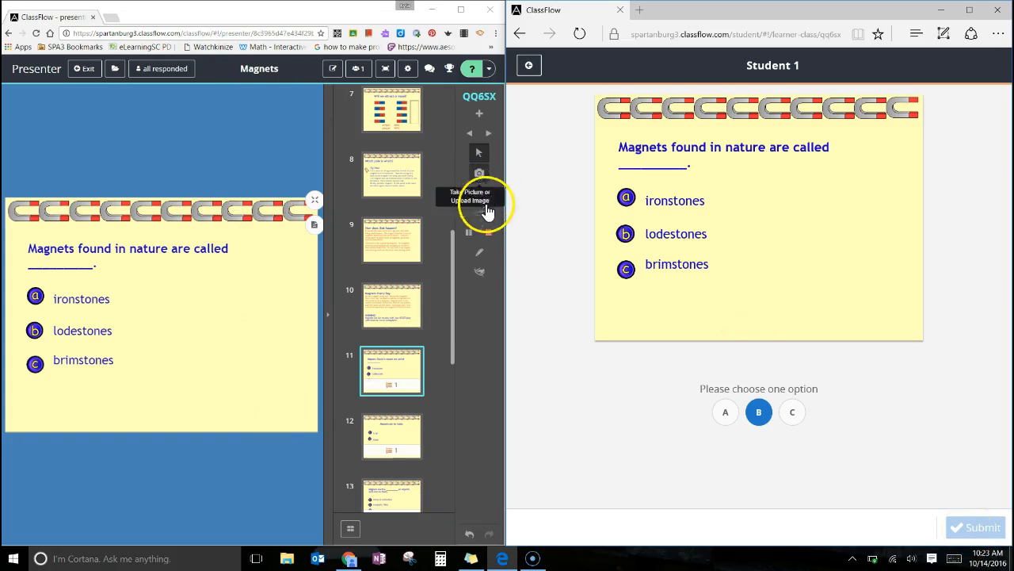
pyautogui.click(490, 236)
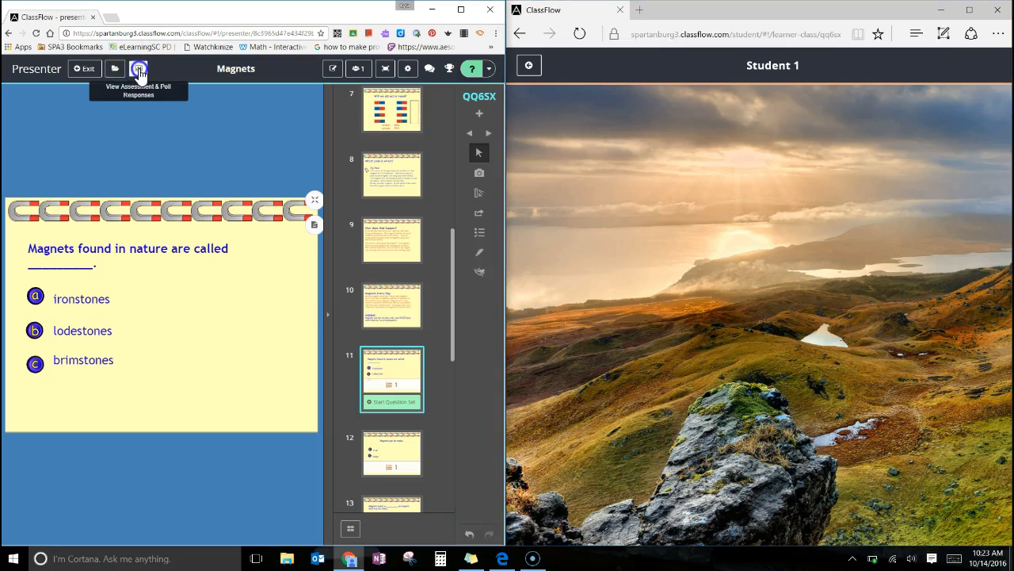
# Review the Multiple Choice poll result with student names shown, and return to the lesson cards.
pyautogui.click(138, 71)
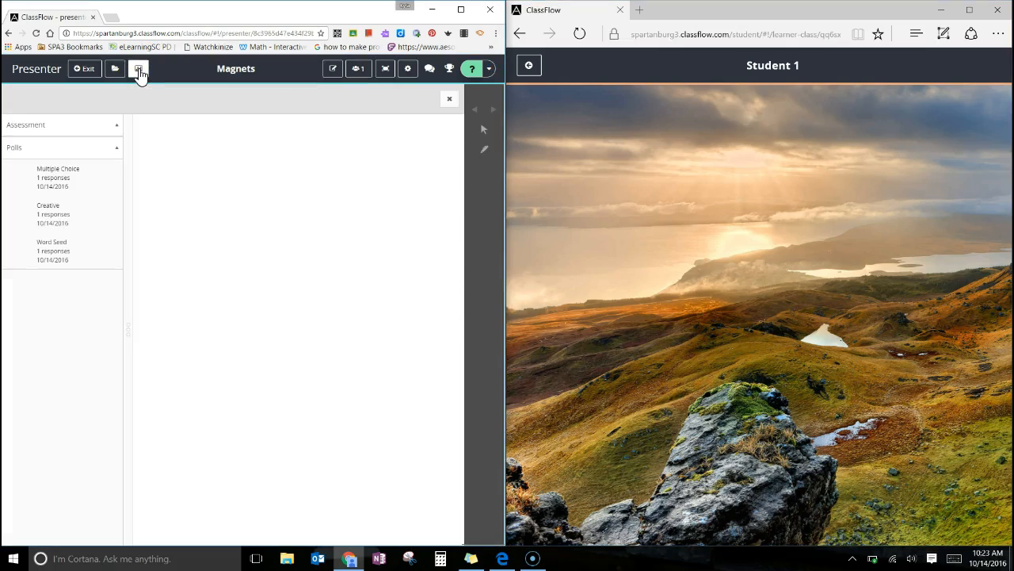
pyautogui.click(71, 182)
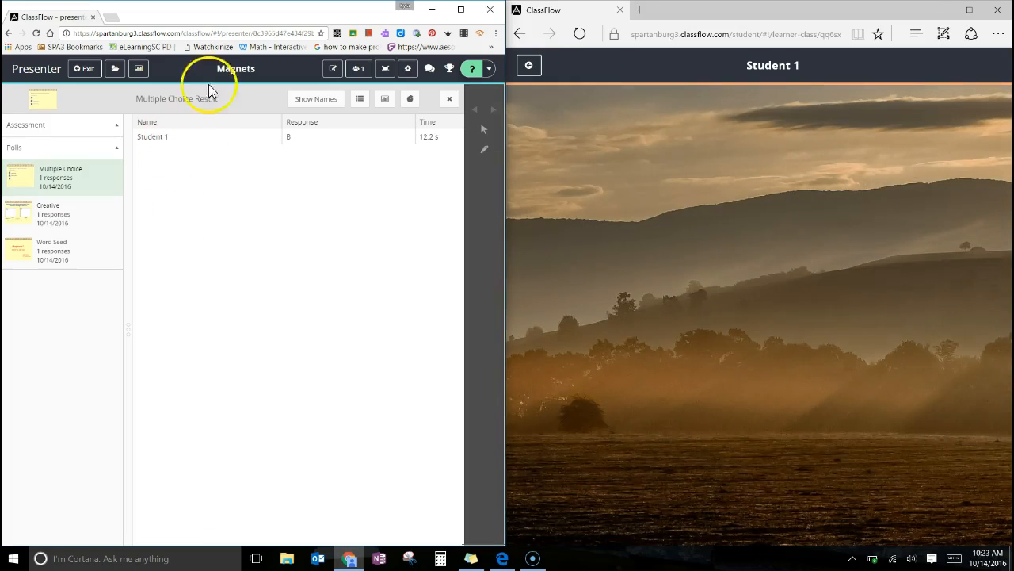
pyautogui.click(309, 105)
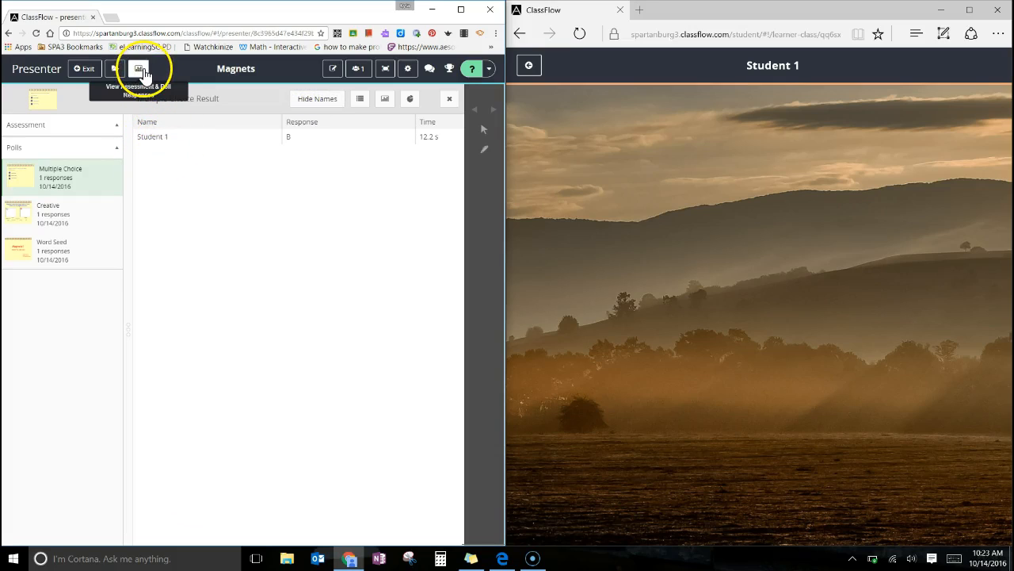
pyautogui.click(141, 70)
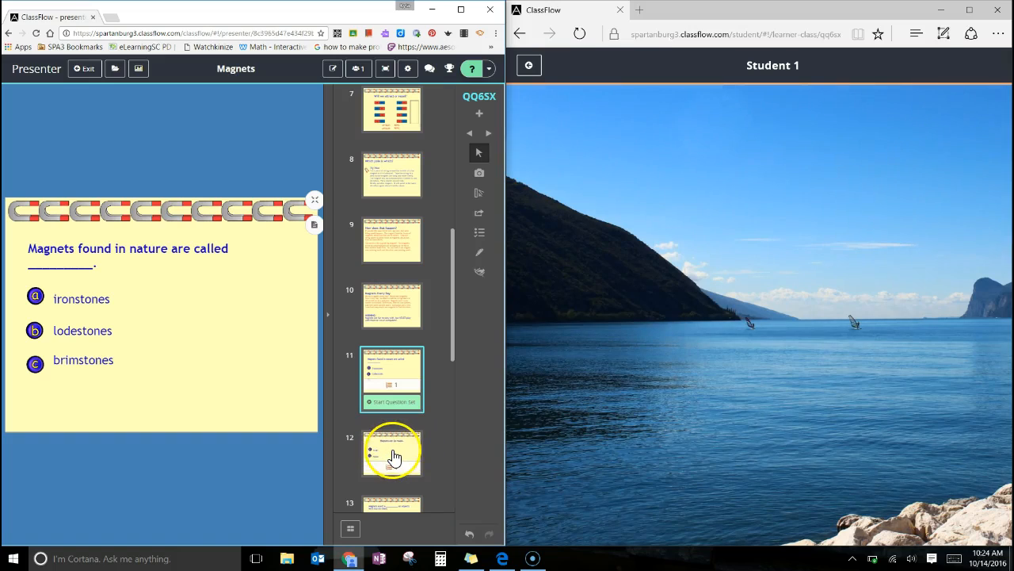
# Start a True/False poll on card 12, "Magnets can be made.".
pyautogui.click(394, 457)
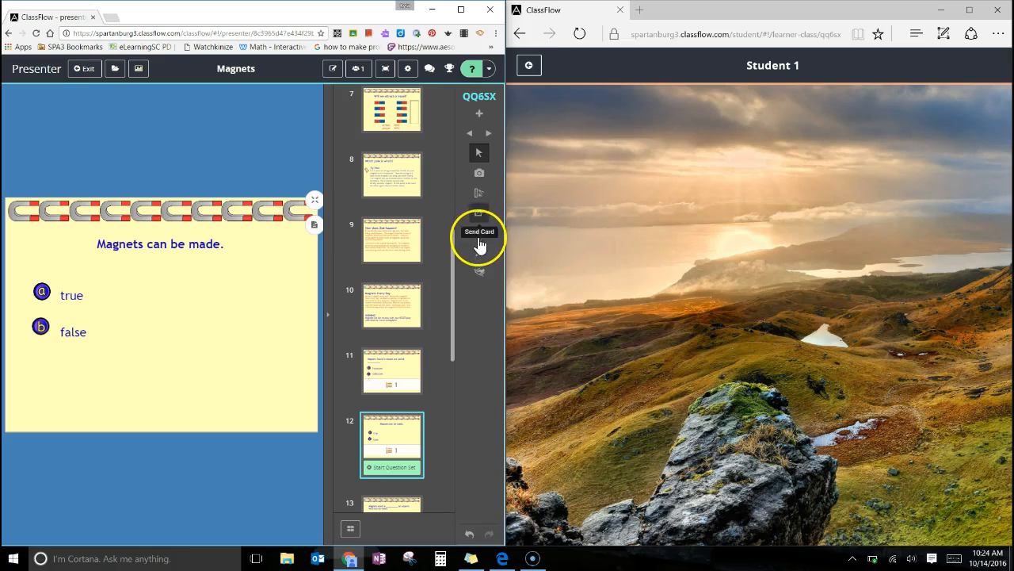
pyautogui.click(480, 237)
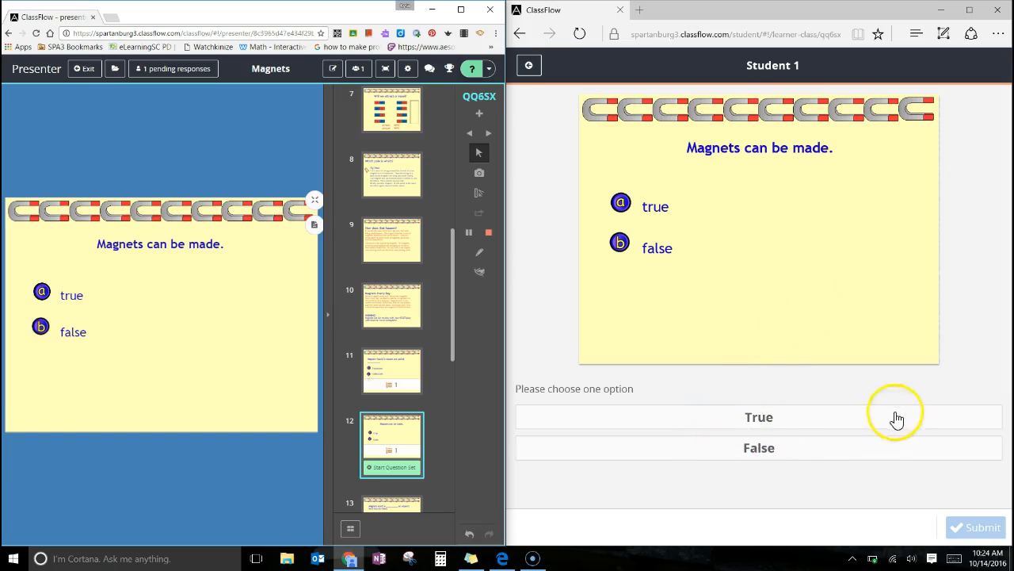
# Submit True from the student screen and stop the true/false poll in the presenter session.
pyautogui.click(783, 423)
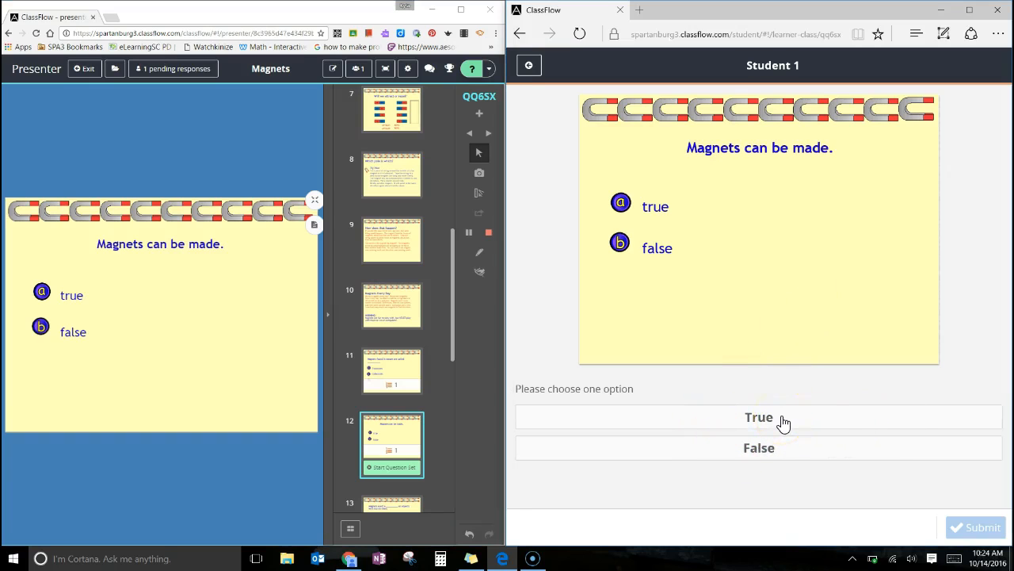
pyautogui.click(783, 422)
pyautogui.click(968, 530)
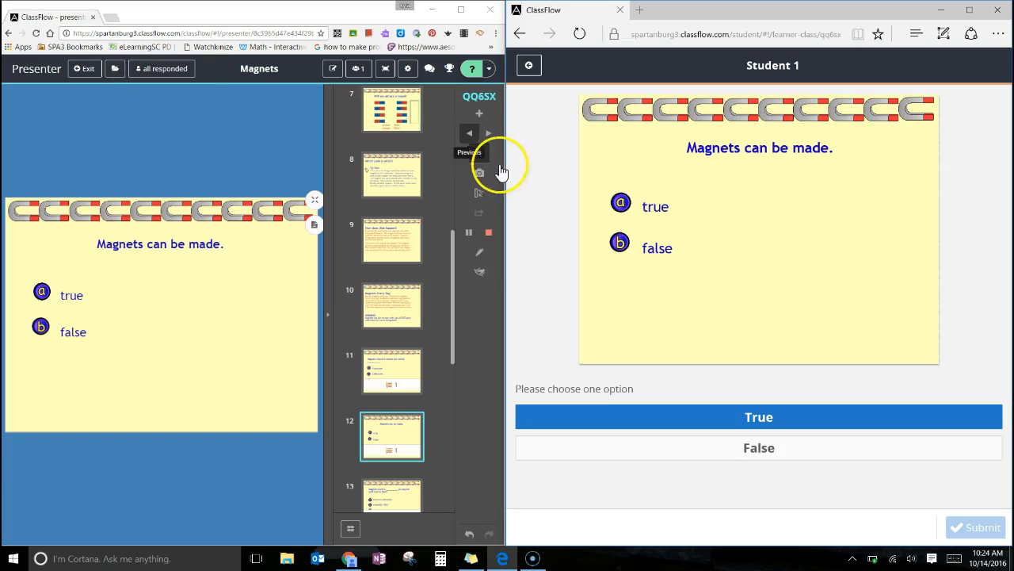
pyautogui.click(490, 235)
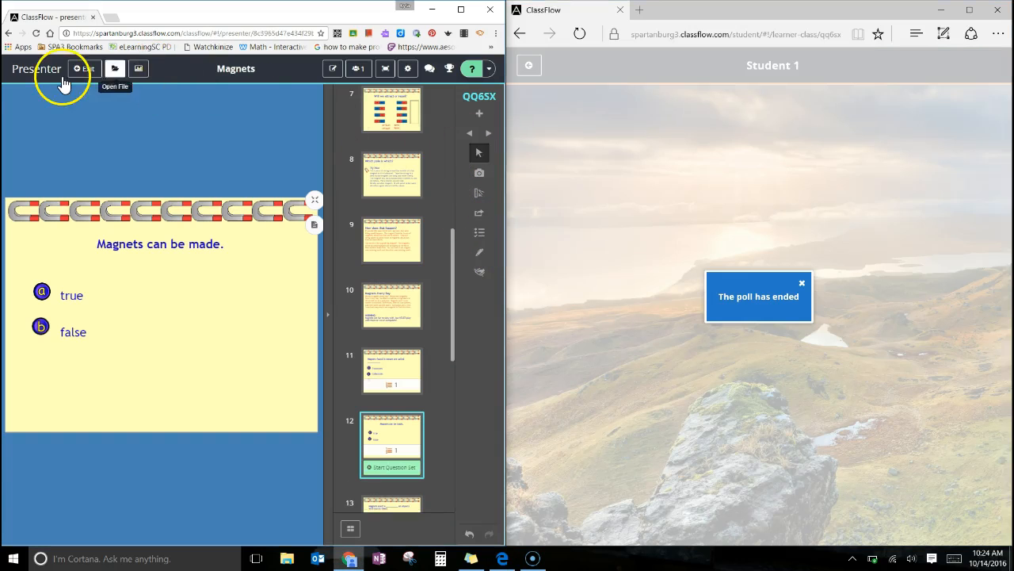
# Review the True or False poll result and return to the lesson cards.
pyautogui.click(139, 69)
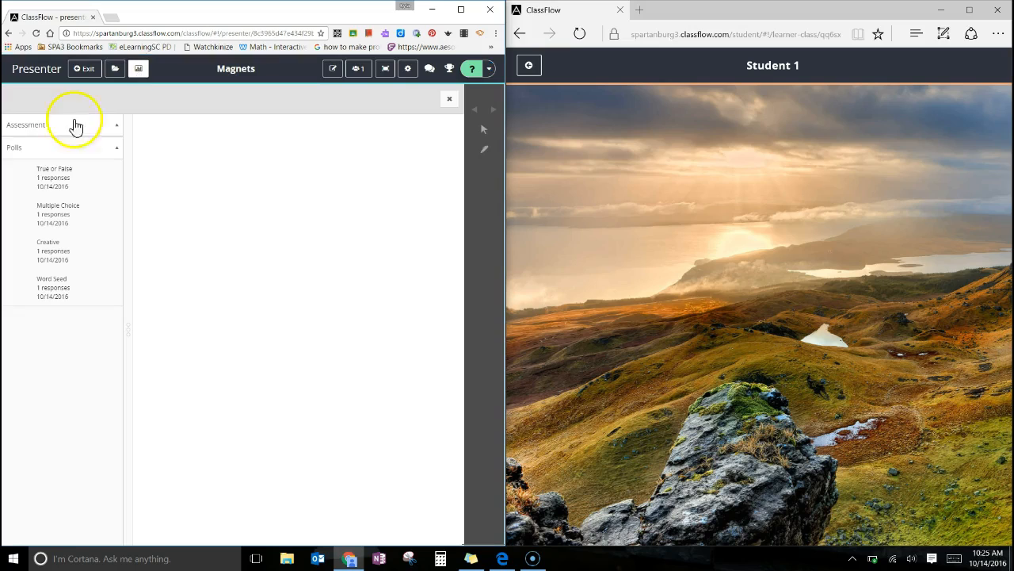
pyautogui.click(52, 188)
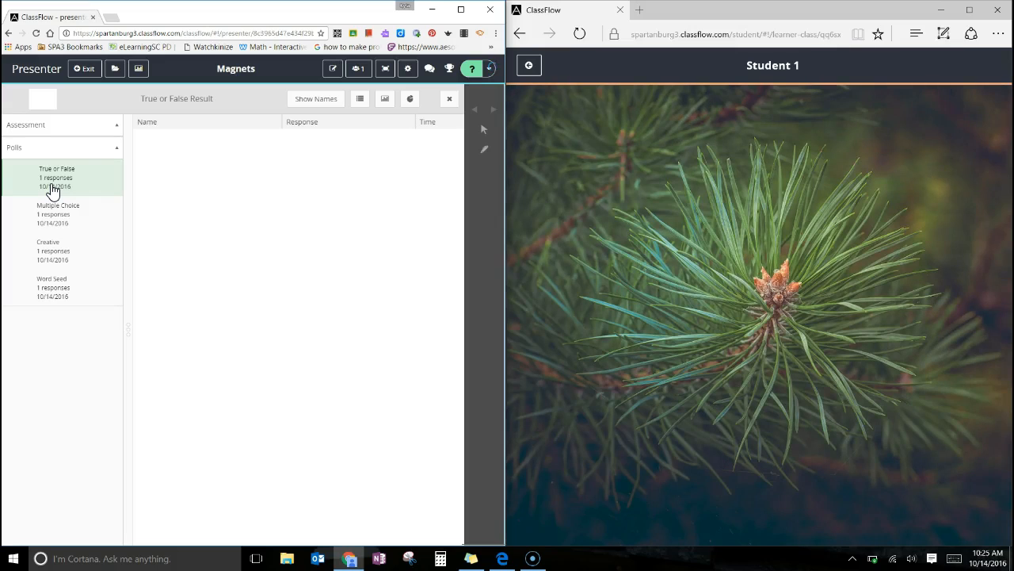
pyautogui.click(71, 190)
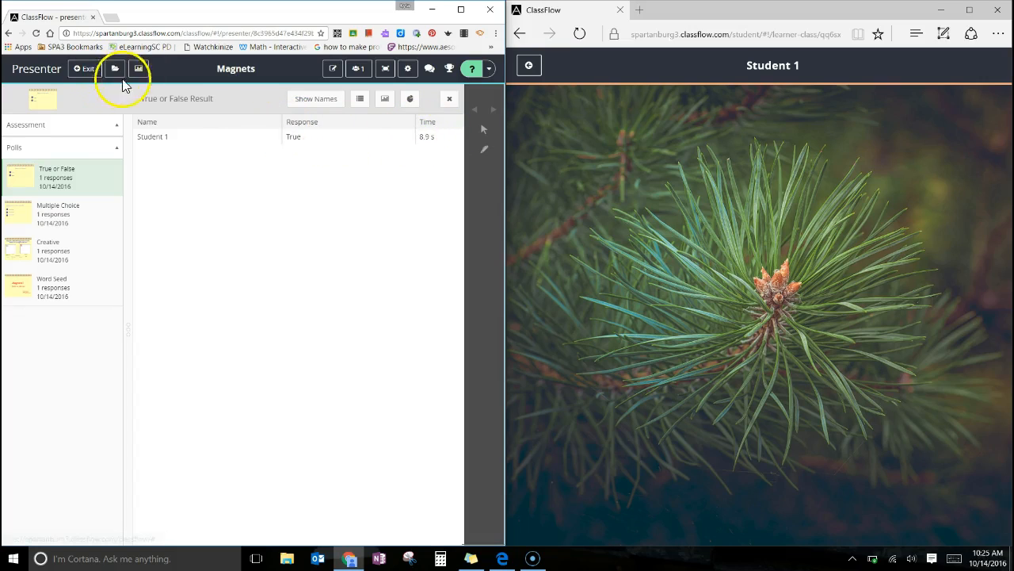
pyautogui.click(138, 69)
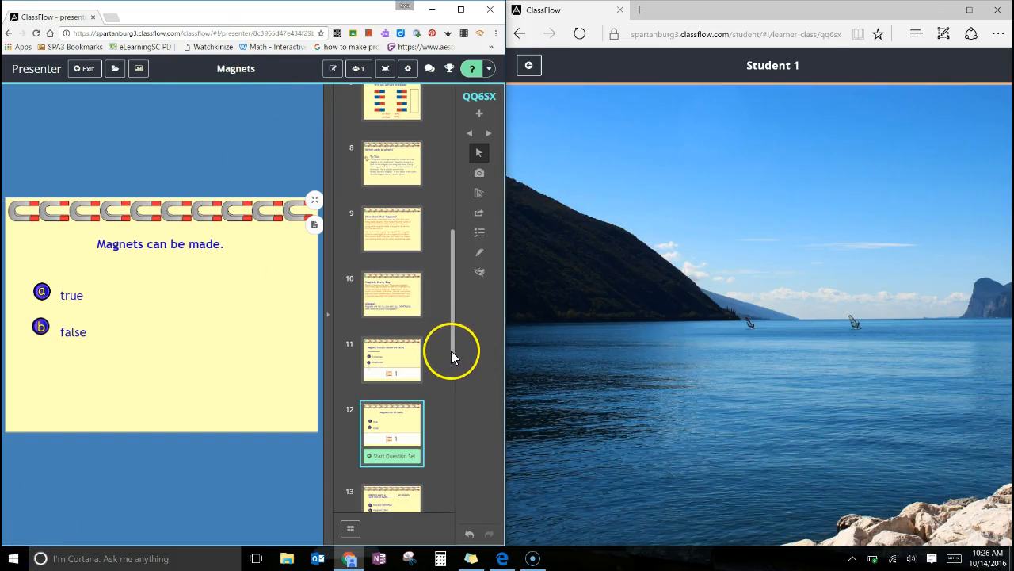
# On card 18, cross out "true" and "false" with the Pen and handwrite "yes" and "no" beside them.
pyautogui.moveTo(454, 352); pyautogui.dragTo(465, 489)
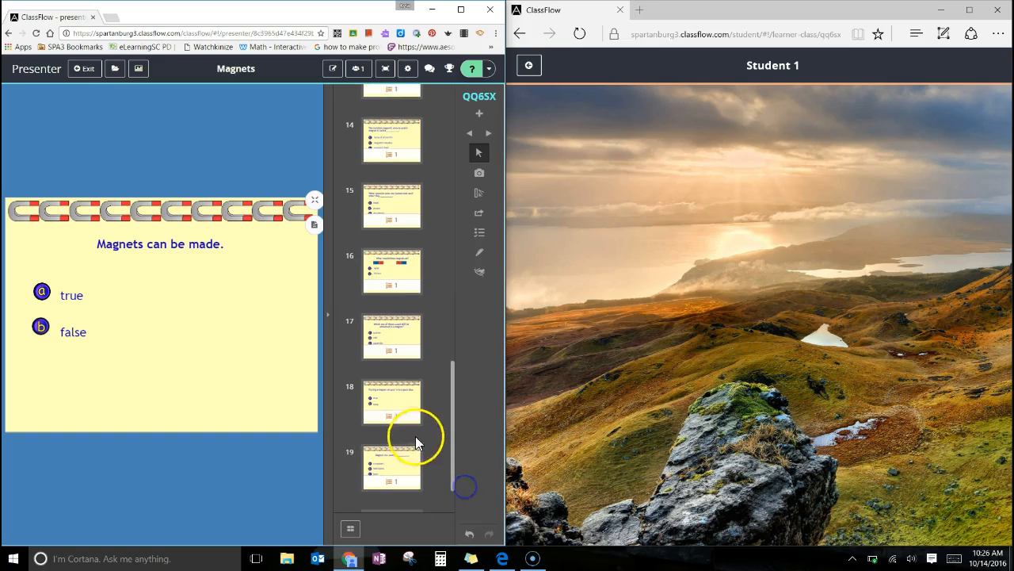
pyautogui.click(399, 405)
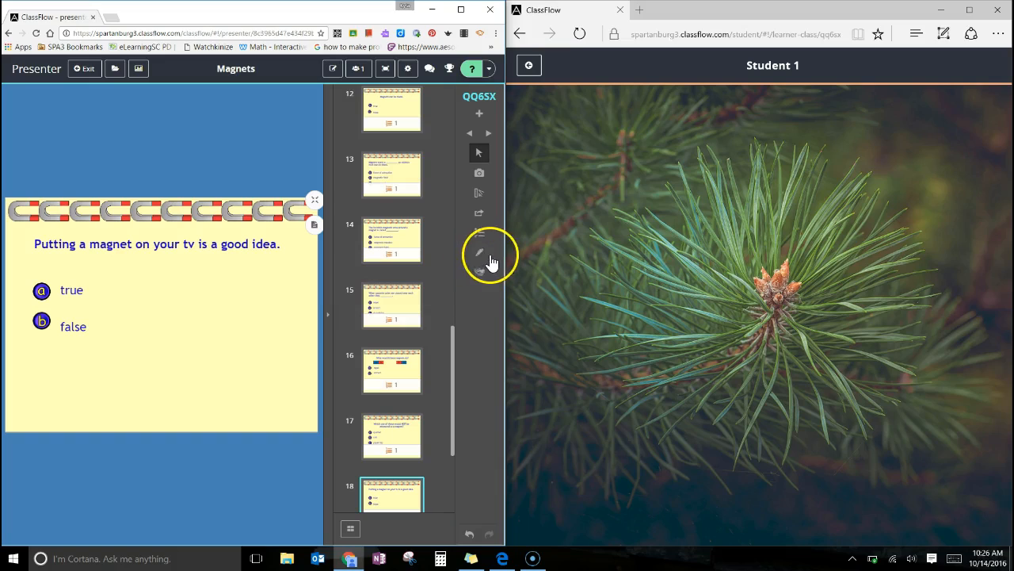
pyautogui.click(480, 253)
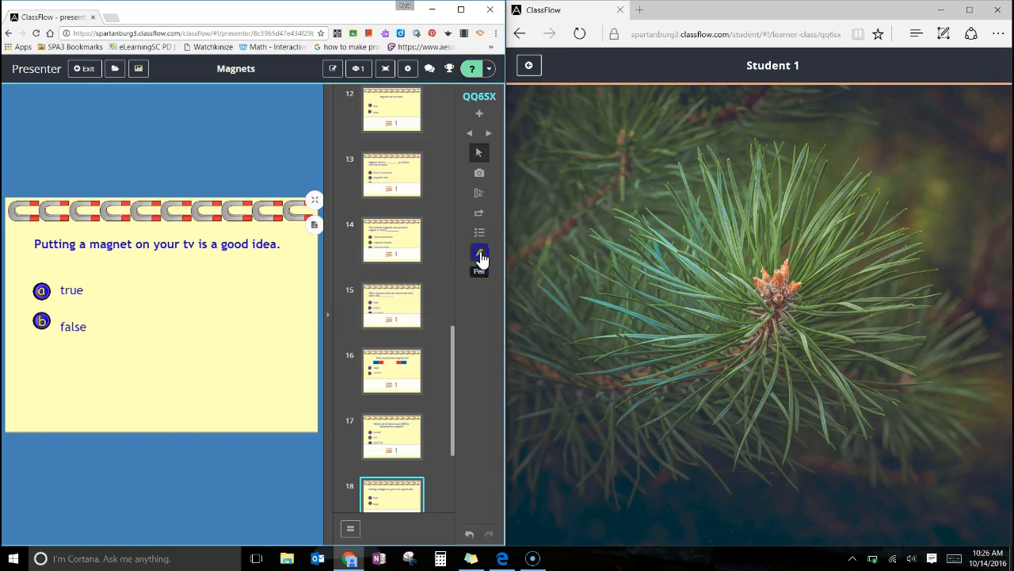
pyautogui.moveTo(56, 282)
pyautogui.mouseDown()
pyautogui.moveTo(95, 309)
pyautogui.moveTo(85, 274)
pyautogui.mouseUp()
pyautogui.moveTo(60, 317)
pyautogui.mouseDown()
pyautogui.moveTo(93, 346)
pyautogui.moveTo(84, 315)
pyautogui.mouseUp()
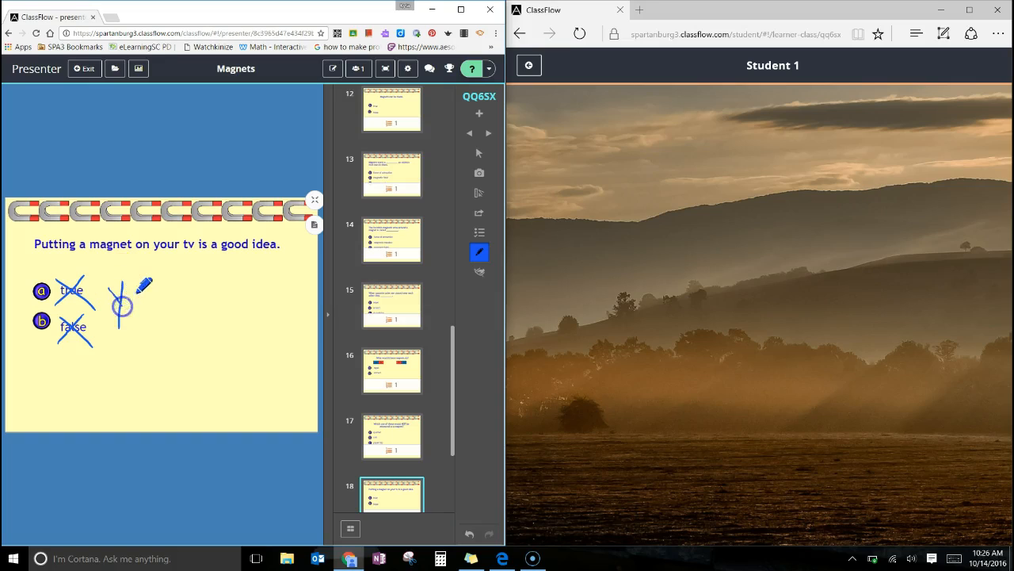
pyautogui.moveTo(149, 277)
pyautogui.mouseDown()
pyautogui.moveTo(130, 335)
pyautogui.moveTo(149, 339)
pyautogui.moveTo(161, 324)
pyautogui.mouseUp()
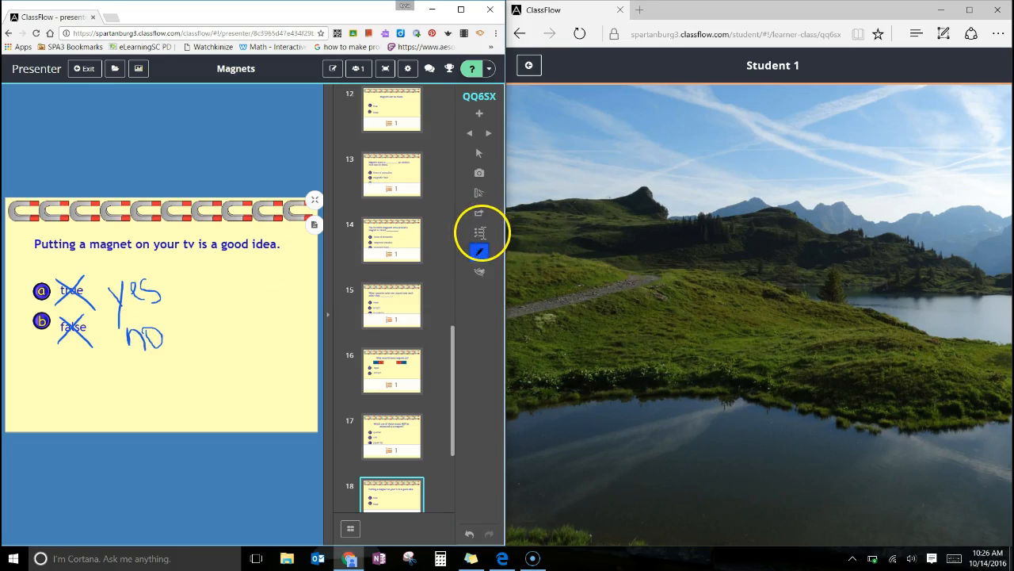
# Start a Yes/No poll on the annotated card 18.
pyautogui.click(480, 234)
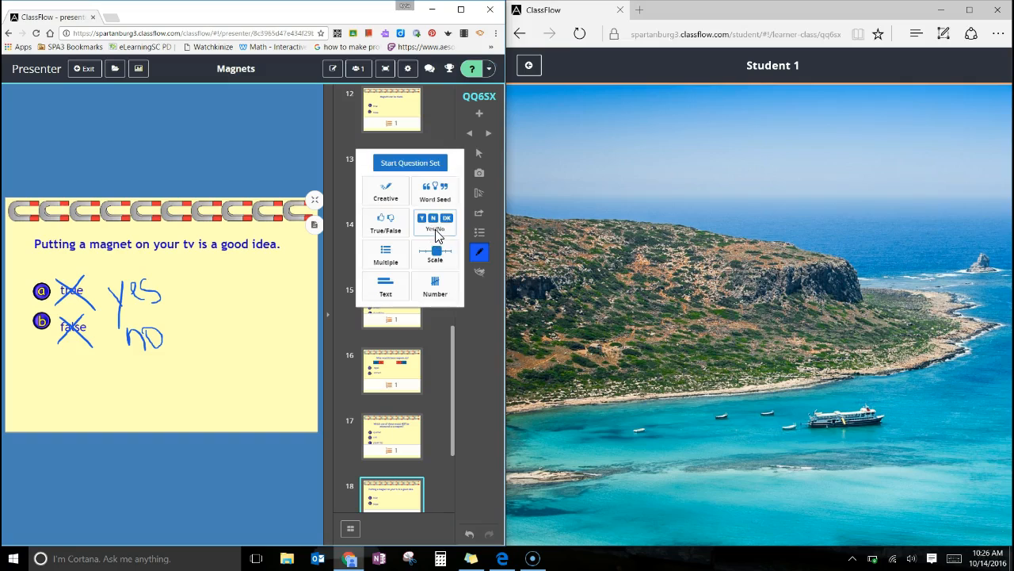
pyautogui.click(435, 233)
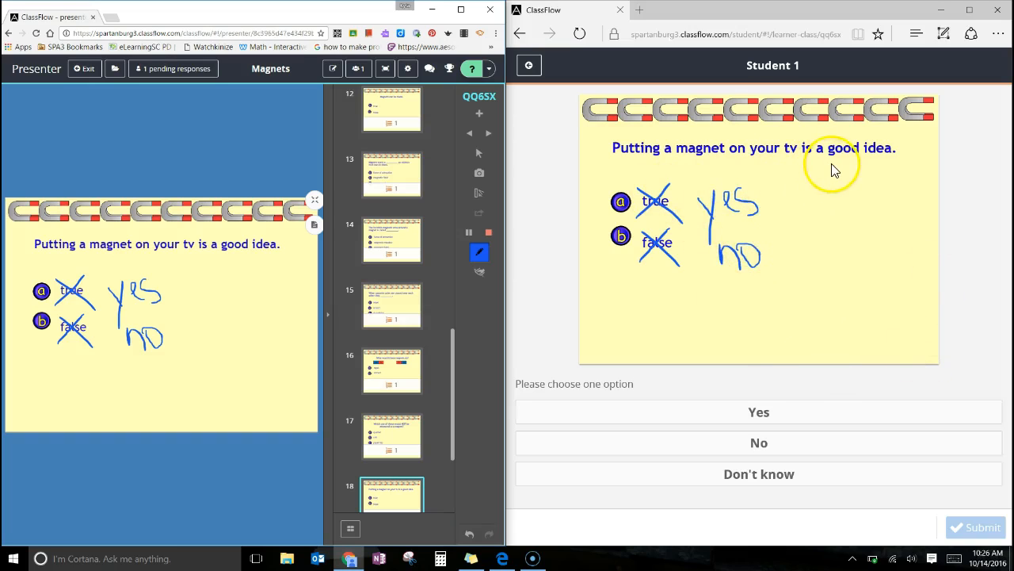
# Submit No from the student screen and stop the yes/no poll in the presenter session.
pyautogui.click(777, 448)
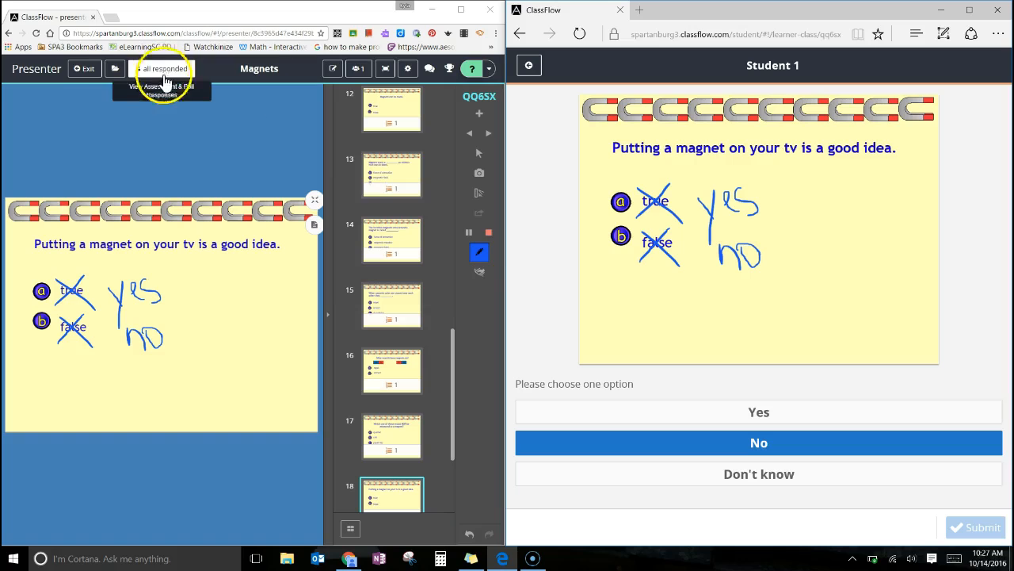
pyautogui.click(491, 236)
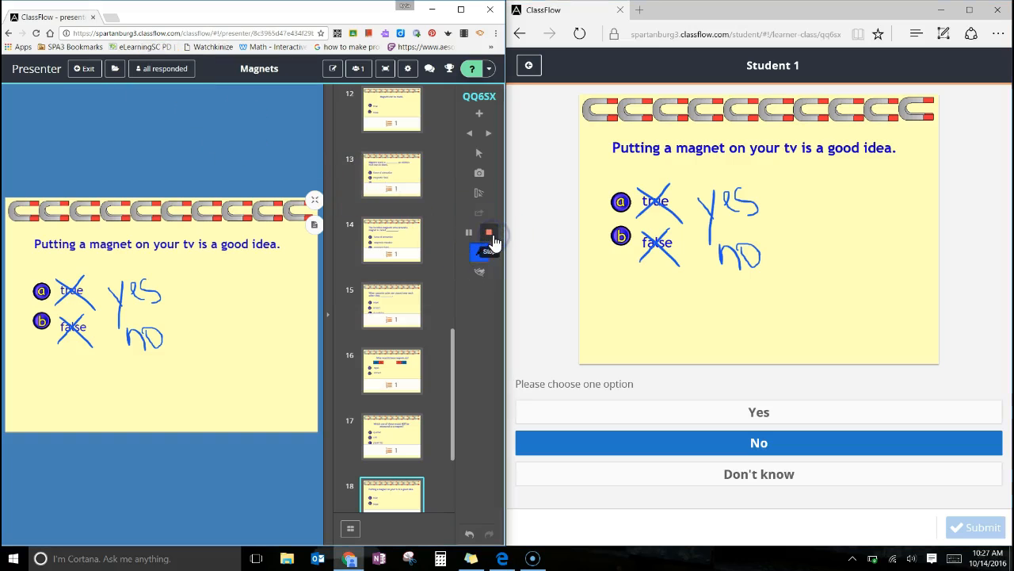
pyautogui.click(490, 234)
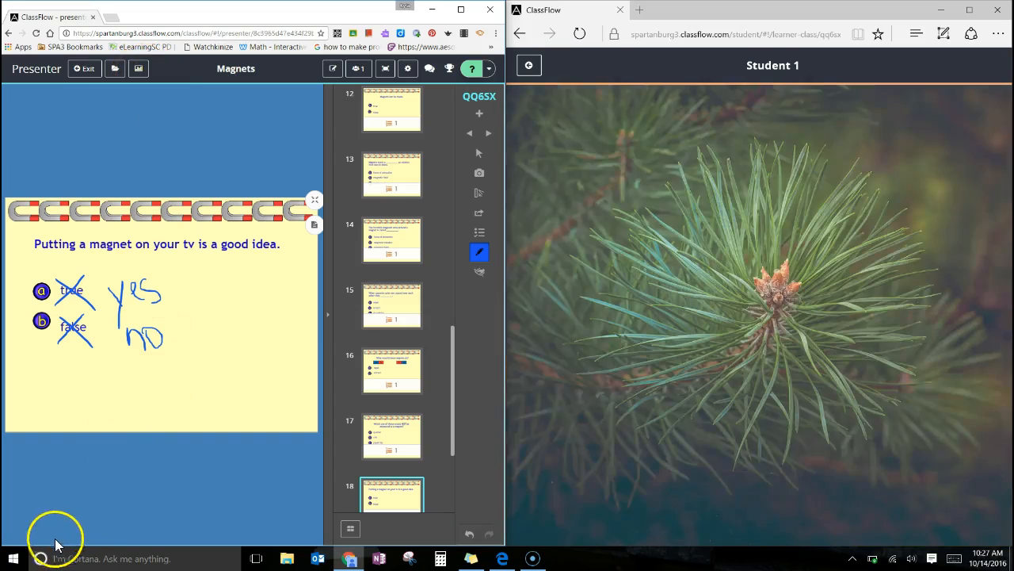
# Open card 20, the last question card of the Magnets lesson.
pyautogui.click(28, 547)
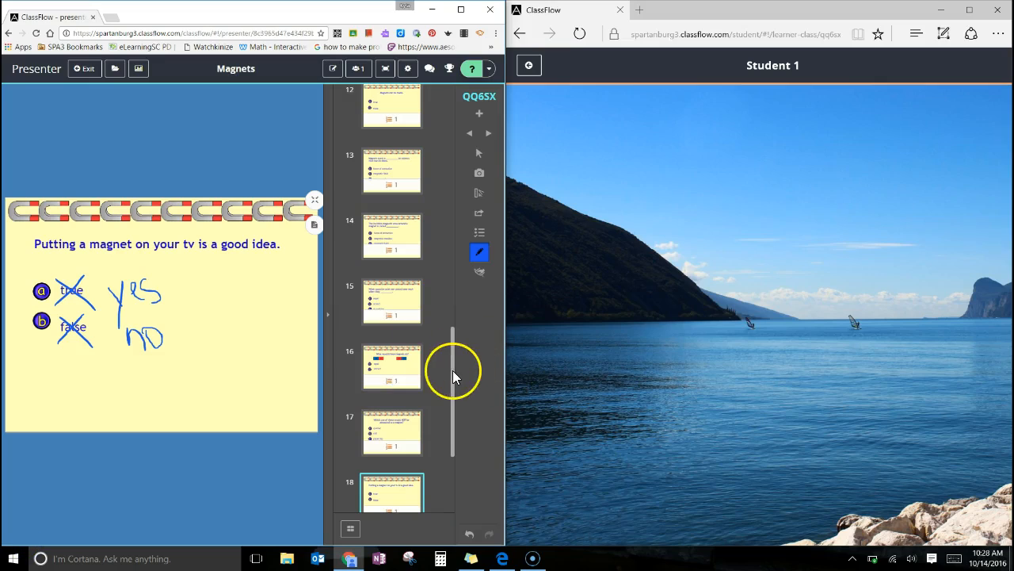
pyautogui.moveTo(453, 371); pyautogui.dragTo(454, 486)
pyautogui.click(383, 474)
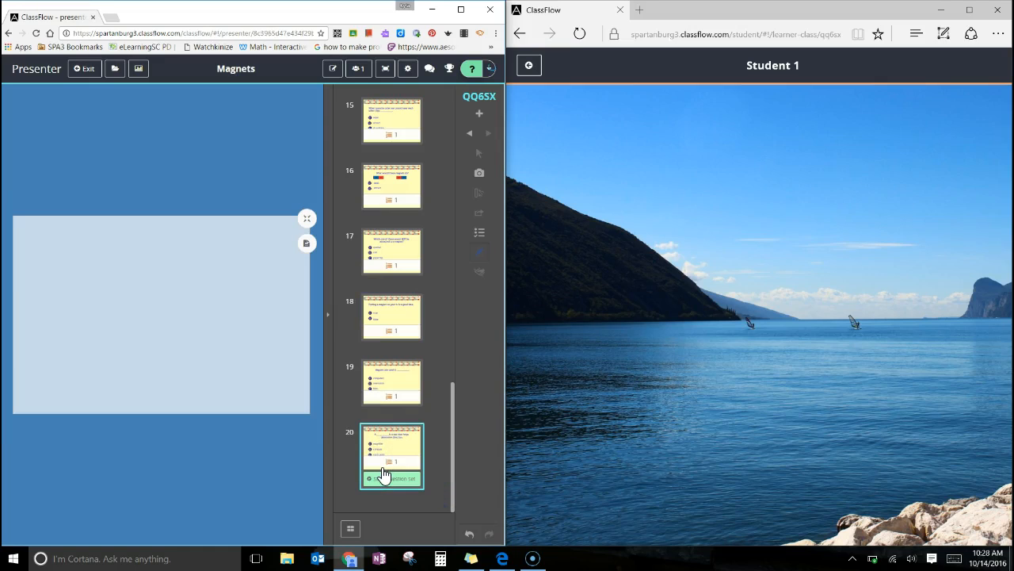
pyautogui.click(406, 444)
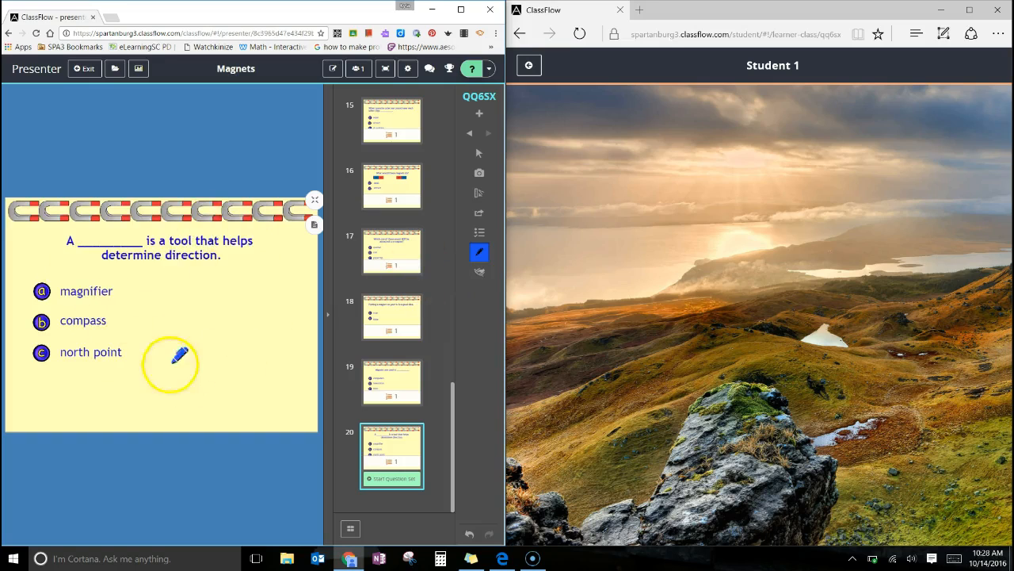
# Add a blank card after card 20 and handwrite "Magnet Fact" on it with the Pen.
pyautogui.click(479, 119)
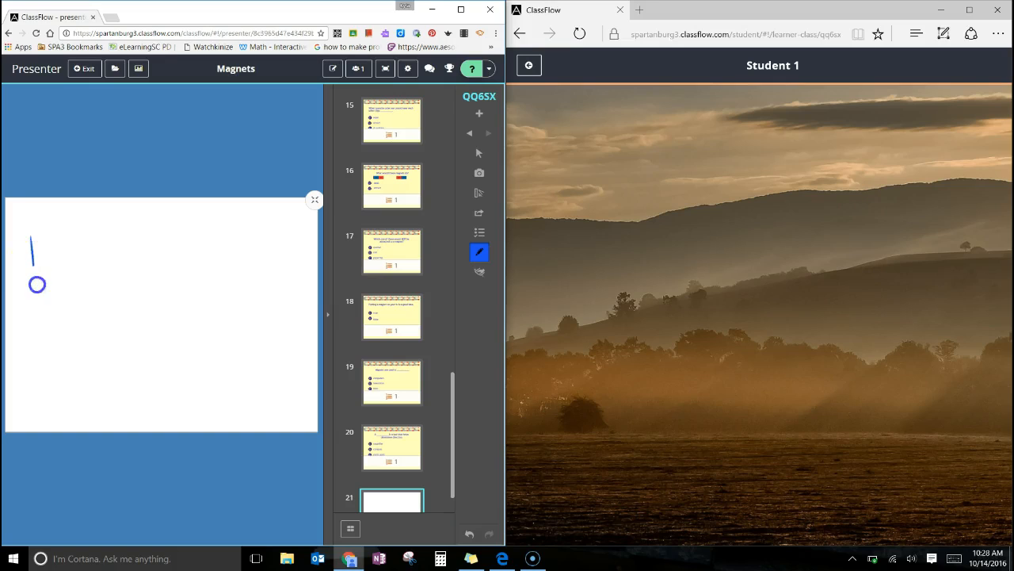
pyautogui.moveTo(136, 251)
pyautogui.mouseDown()
pyautogui.moveTo(222, 226)
pyautogui.moveTo(259, 261)
pyautogui.moveTo(263, 233)
pyautogui.mouseUp()
pyautogui.moveTo(81, 328); pyautogui.dragTo(108, 387)
pyautogui.moveTo(113, 305); pyautogui.dragTo(79, 326)
pyautogui.moveTo(136, 350); pyautogui.dragTo(261, 295)
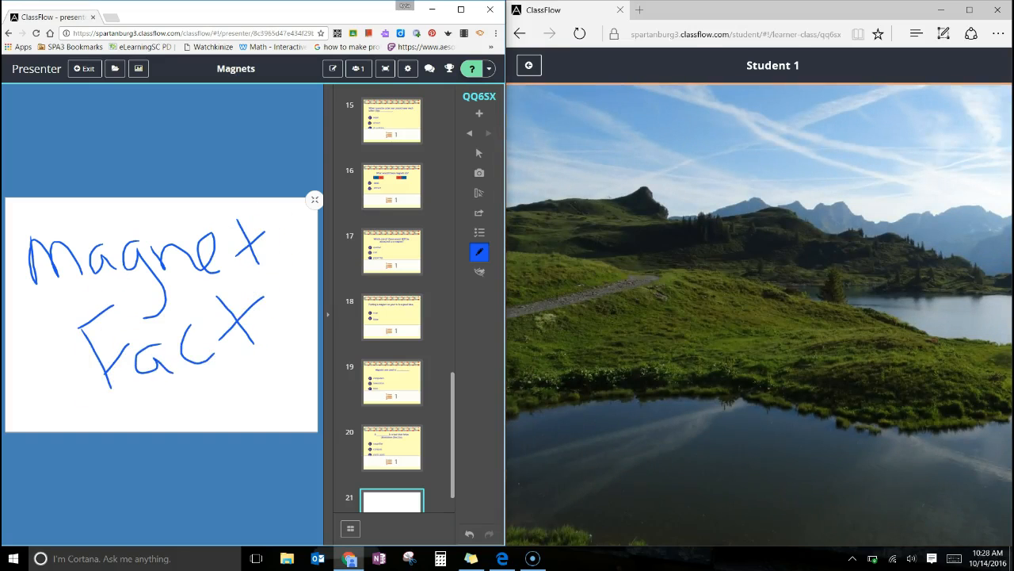
# Run a Text poll on the Magnet Fact card, submitting "North and south poles attract." from the student screen, and stop the poll.
pyautogui.click(480, 239)
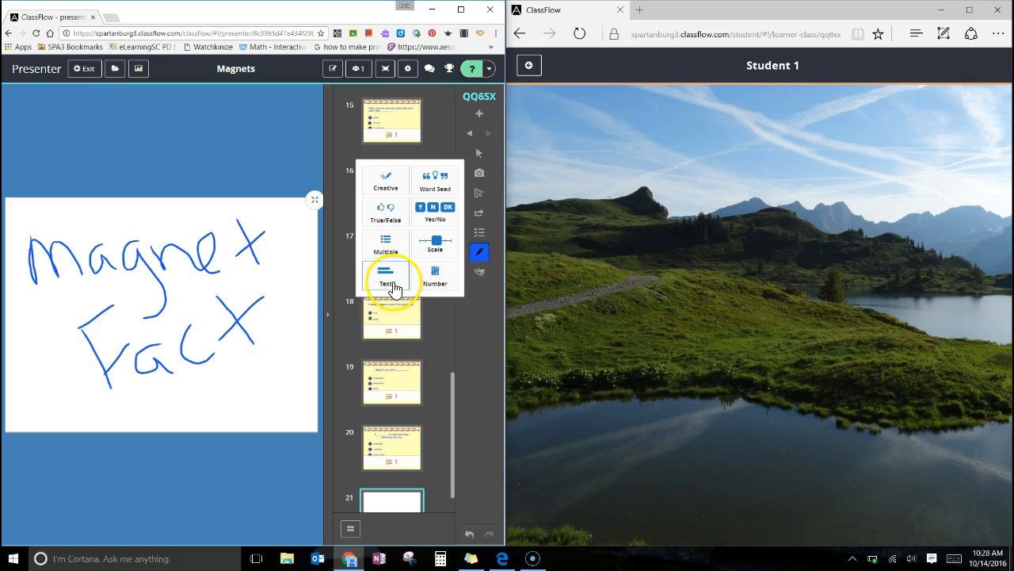
pyautogui.click(395, 284)
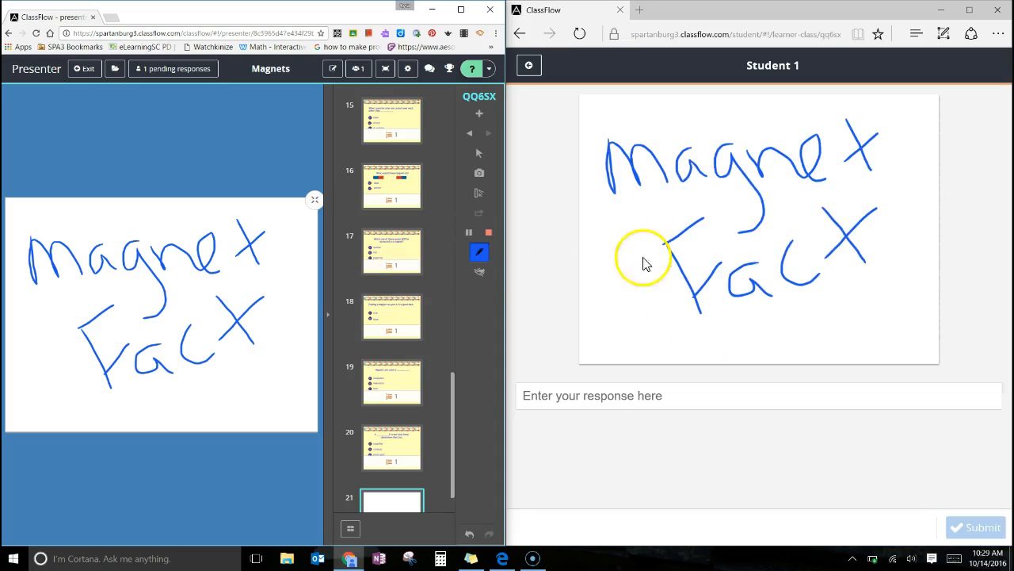
pyautogui.click(651, 394)
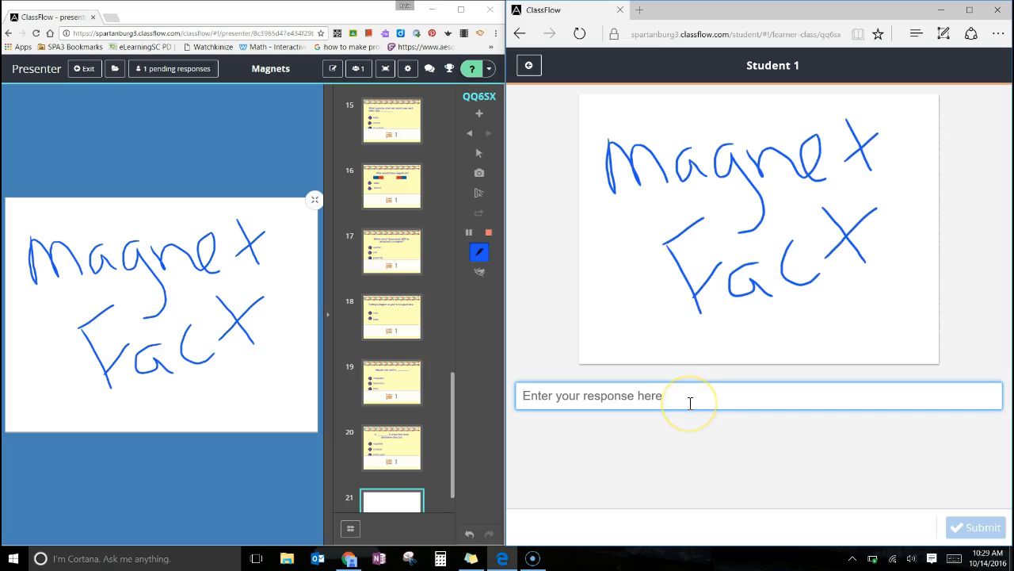
pyautogui.write('North and south poles attract.')
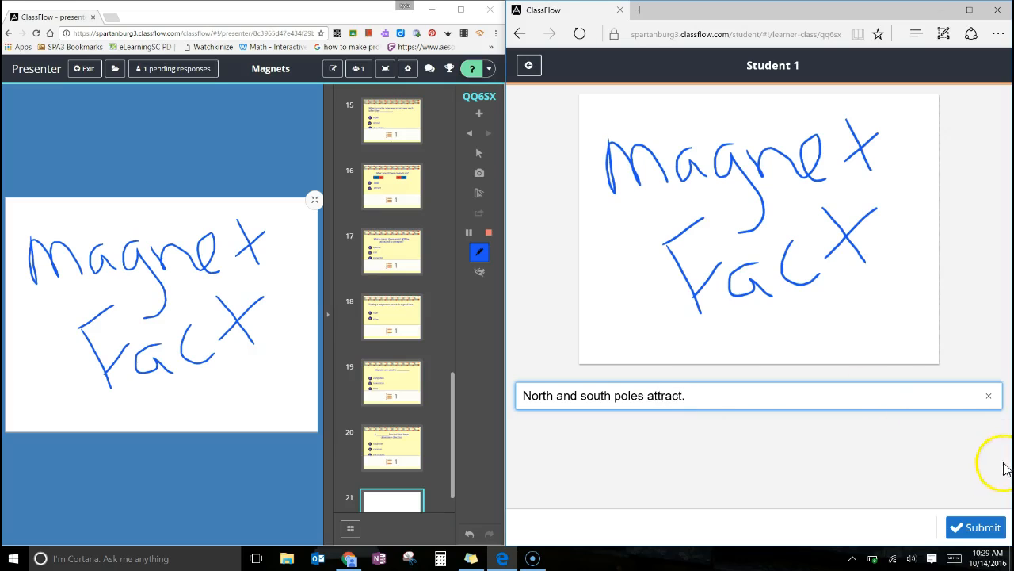
pyautogui.click(981, 531)
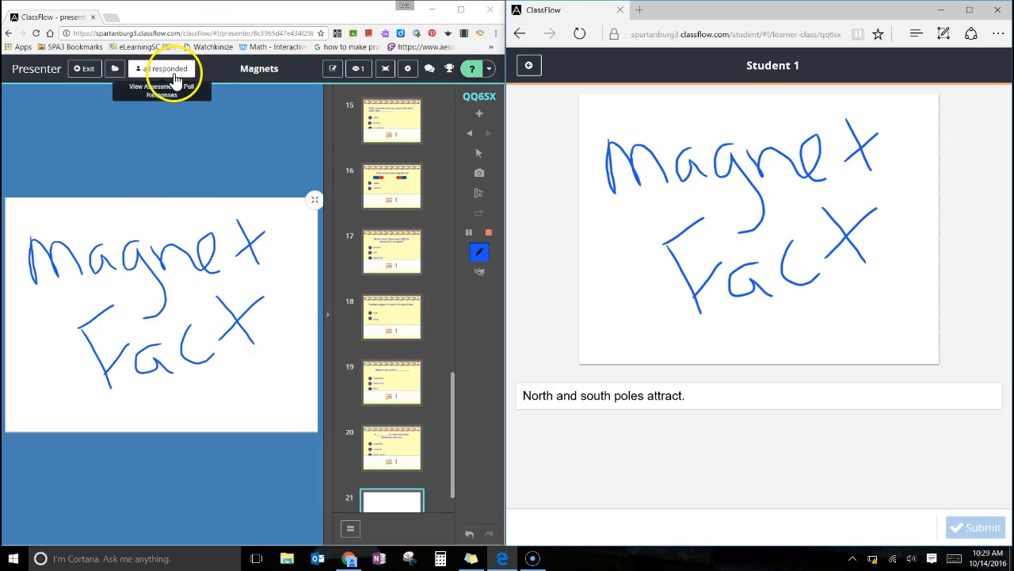
pyautogui.click(488, 238)
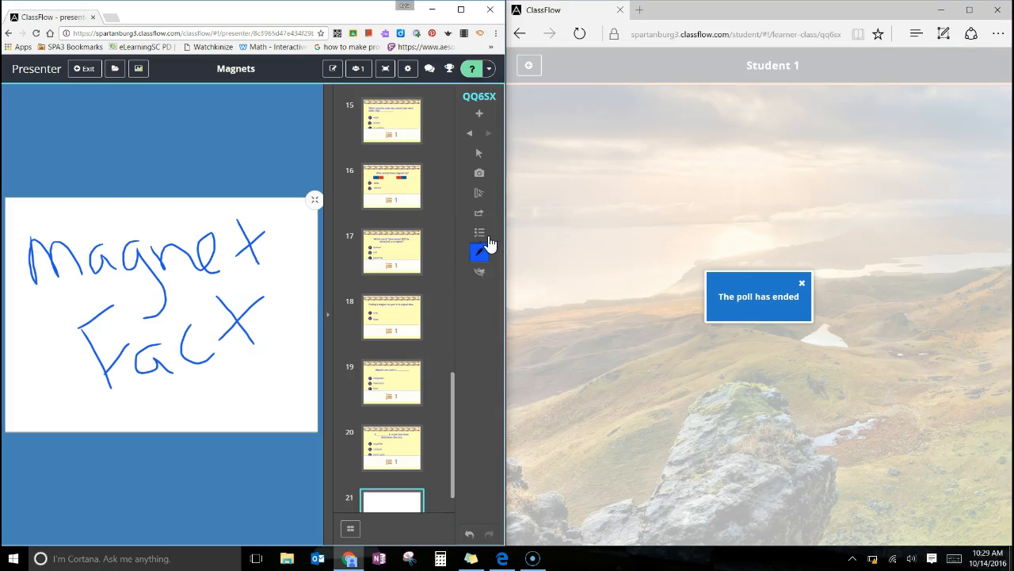
# Review the Text poll's student response and return to the lesson cards.
pyautogui.click(139, 70)
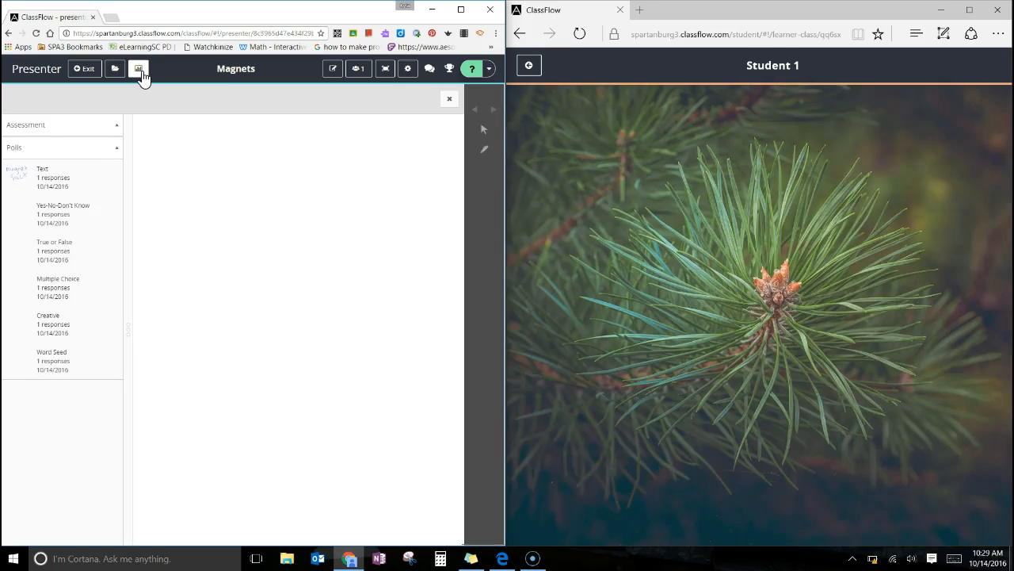
pyautogui.click(56, 181)
pyautogui.click(64, 184)
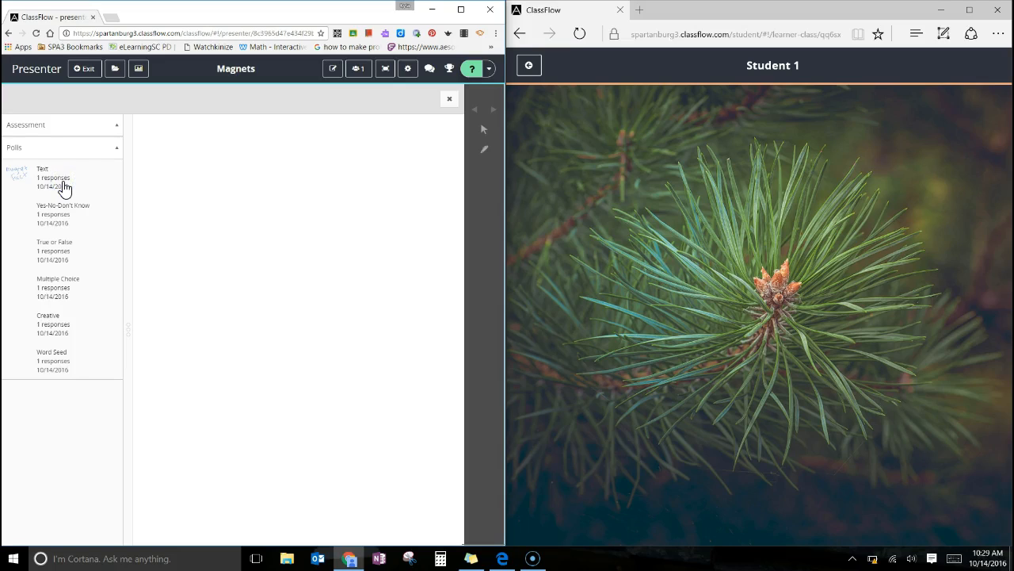
pyautogui.click(63, 188)
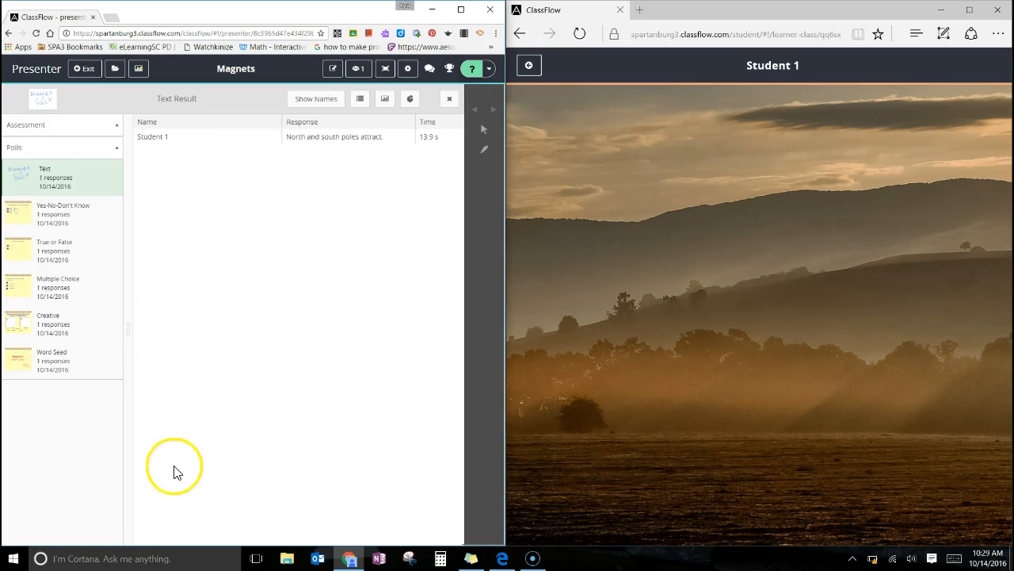
pyautogui.click(138, 73)
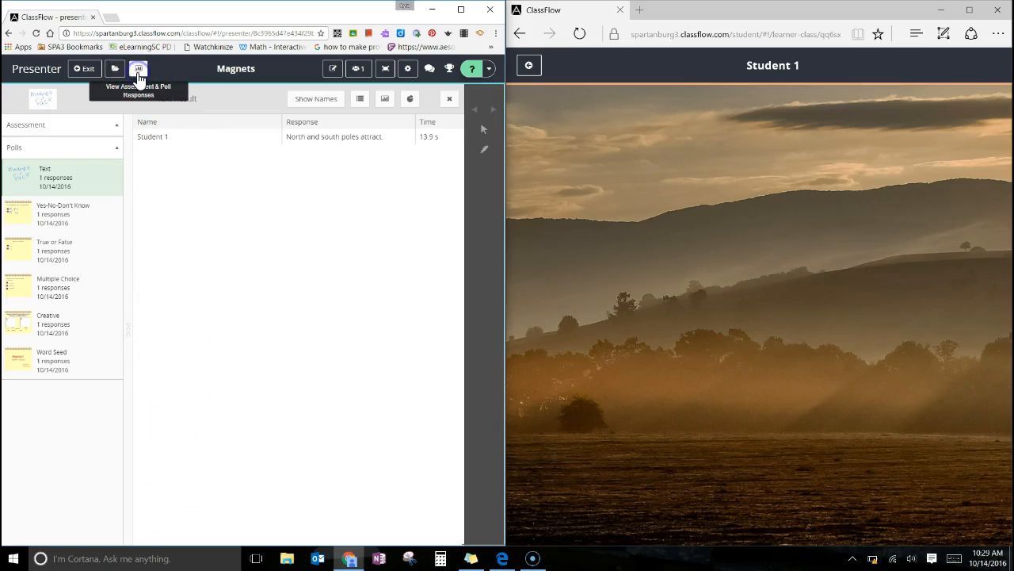
pyautogui.click(138, 70)
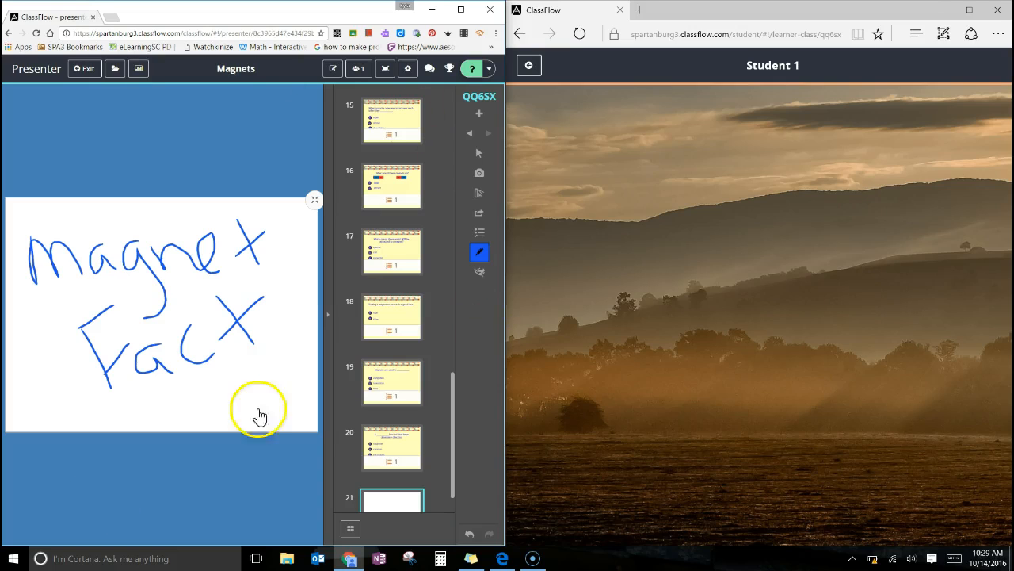
# Add another blank card after the Magnet Fact card and handwrite "Scale" on it with the Pen.
pyautogui.click(27, 550)
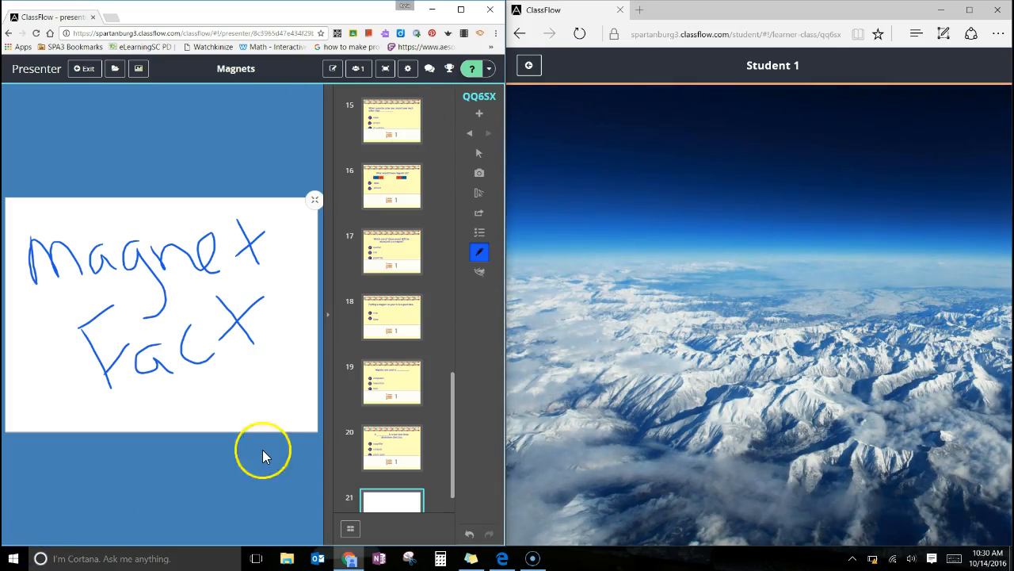
pyautogui.click(480, 115)
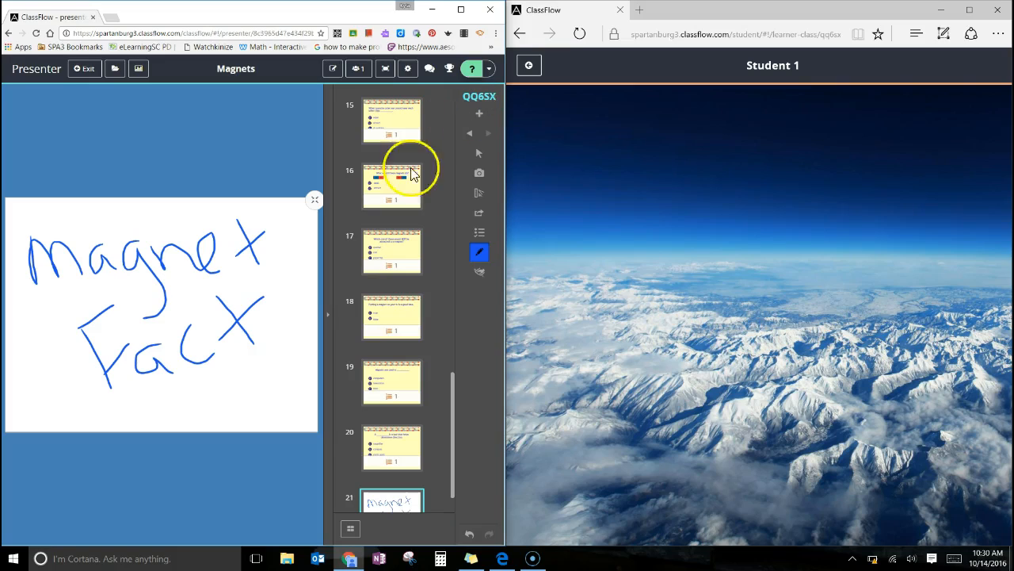
pyautogui.moveTo(452, 386); pyautogui.dragTo(455, 474)
pyautogui.moveTo(453, 427); pyautogui.dragTo(449, 499)
pyautogui.scroll(4, 426, 413)
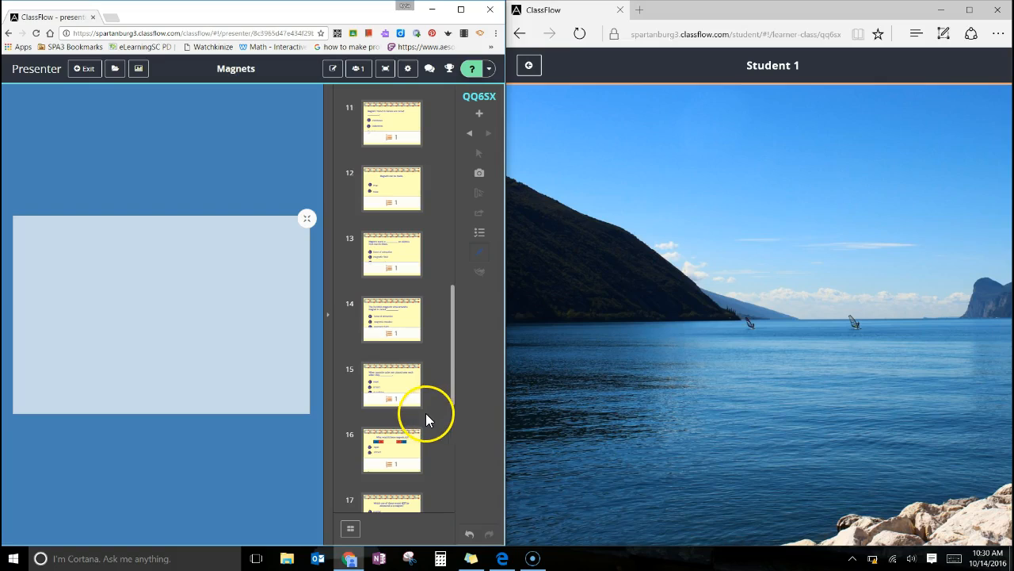
pyautogui.moveTo(455, 323); pyautogui.dragTo(459, 401)
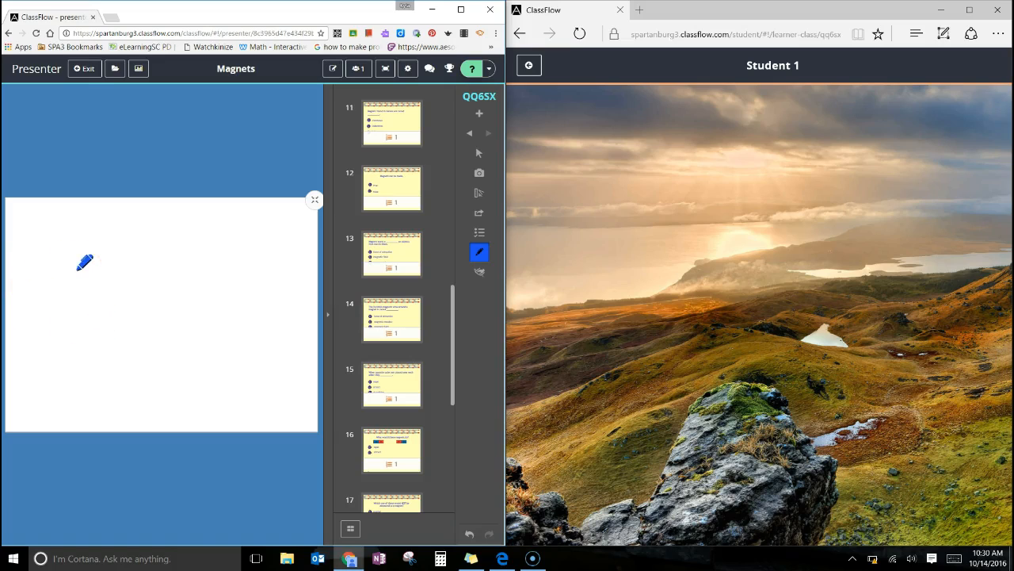
pyautogui.moveTo(75, 235)
pyautogui.mouseDown()
pyautogui.moveTo(32, 241)
pyautogui.moveTo(35, 314)
pyautogui.mouseUp()
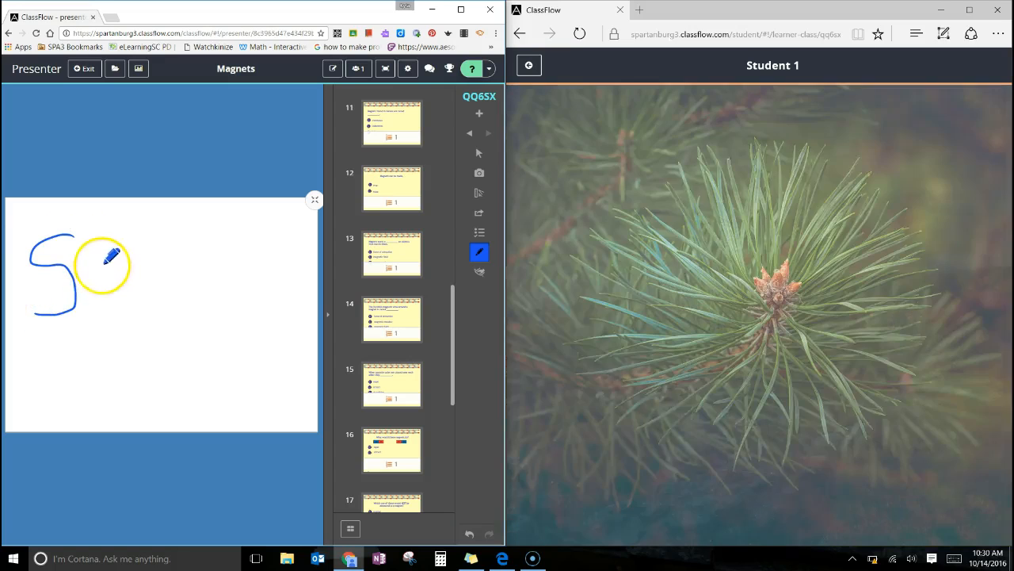
pyautogui.moveTo(95, 265); pyautogui.dragTo(115, 290)
pyautogui.moveTo(136, 253)
pyautogui.mouseDown()
pyautogui.moveTo(130, 261)
pyautogui.moveTo(158, 282)
pyautogui.mouseUp()
pyautogui.moveTo(151, 222)
pyautogui.mouseDown()
pyautogui.moveTo(176, 279)
pyautogui.moveTo(207, 229)
pyautogui.moveTo(219, 280)
pyautogui.mouseUp()
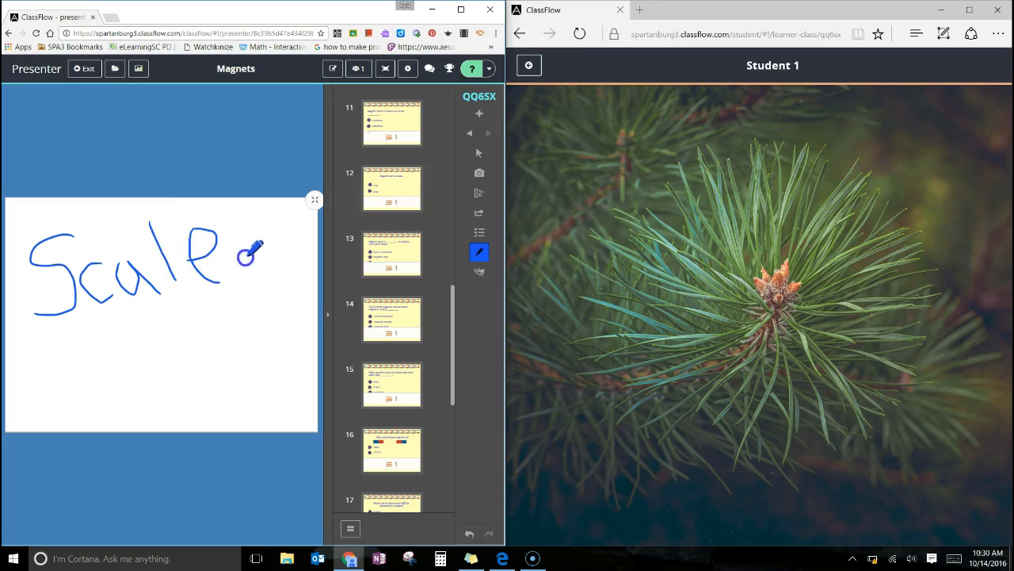
# Start a Likert scale poll on the Scale card using the Generic 1-5 option.
pyautogui.click(481, 237)
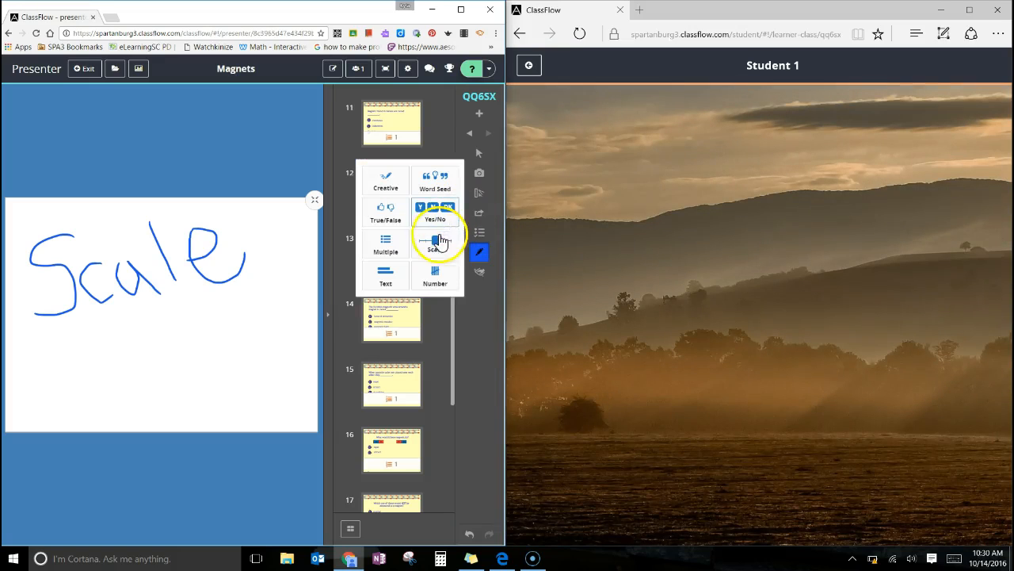
pyautogui.click(442, 262)
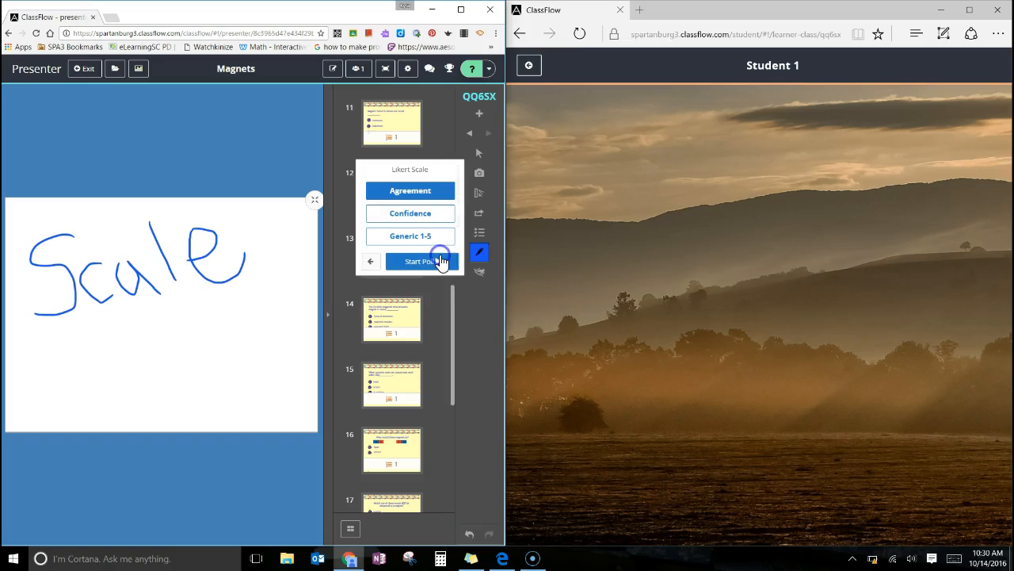
pyautogui.click(409, 192)
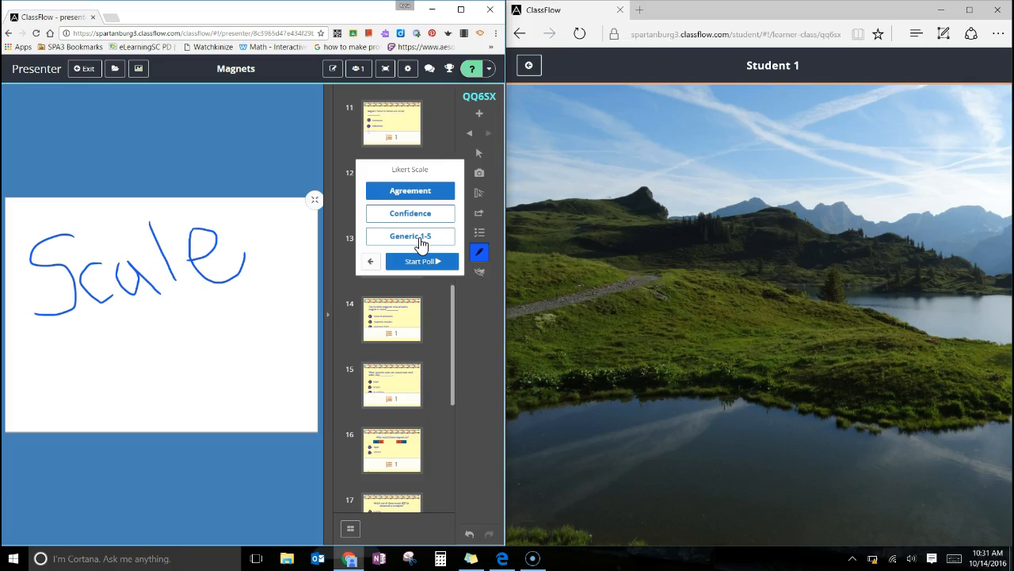
pyautogui.click(421, 244)
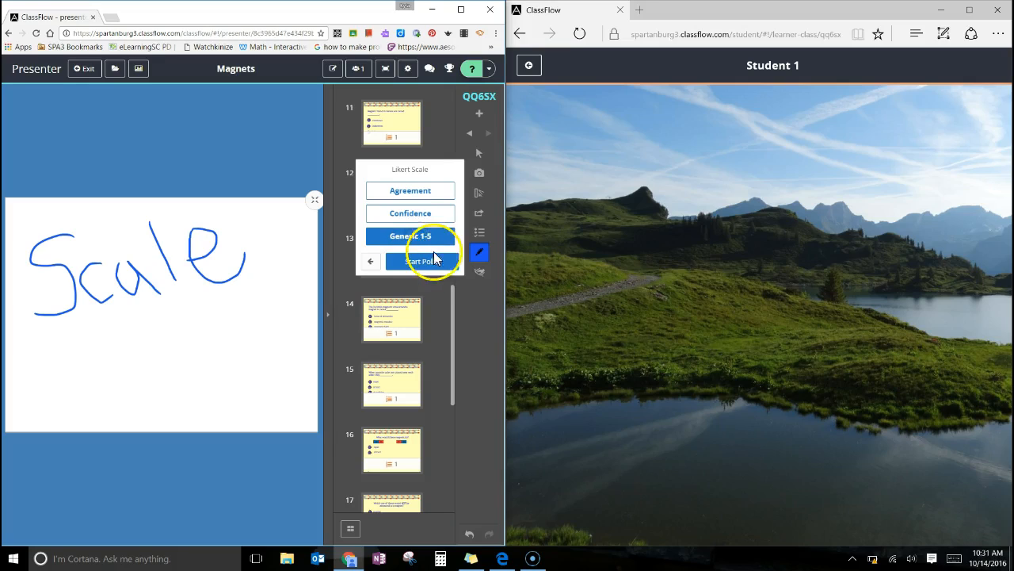
pyautogui.click(438, 264)
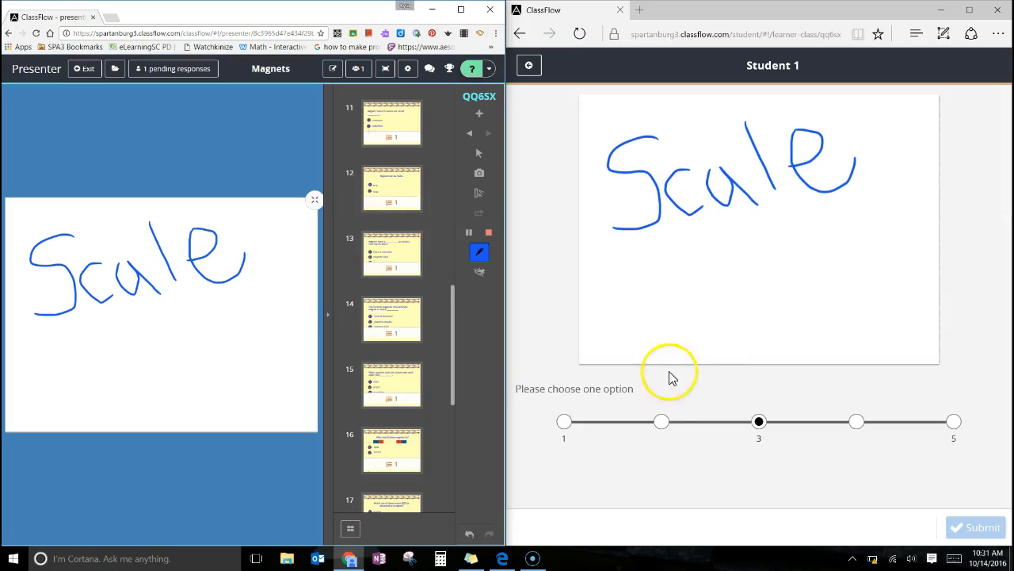
# Submit 5 on the scale from the student screen and stop the poll in the presenter session.
pyautogui.click(572, 420)
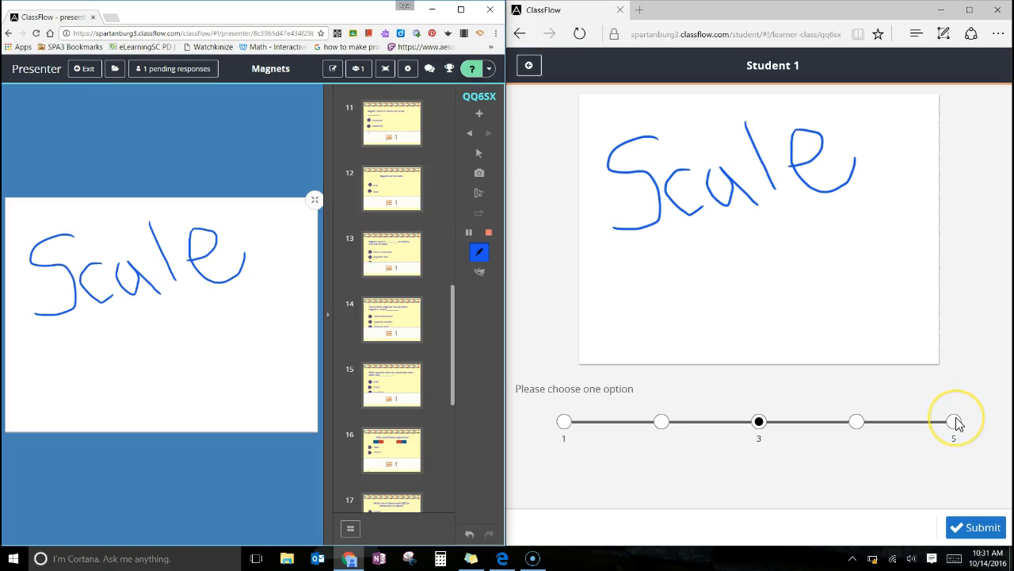
pyautogui.click(983, 527)
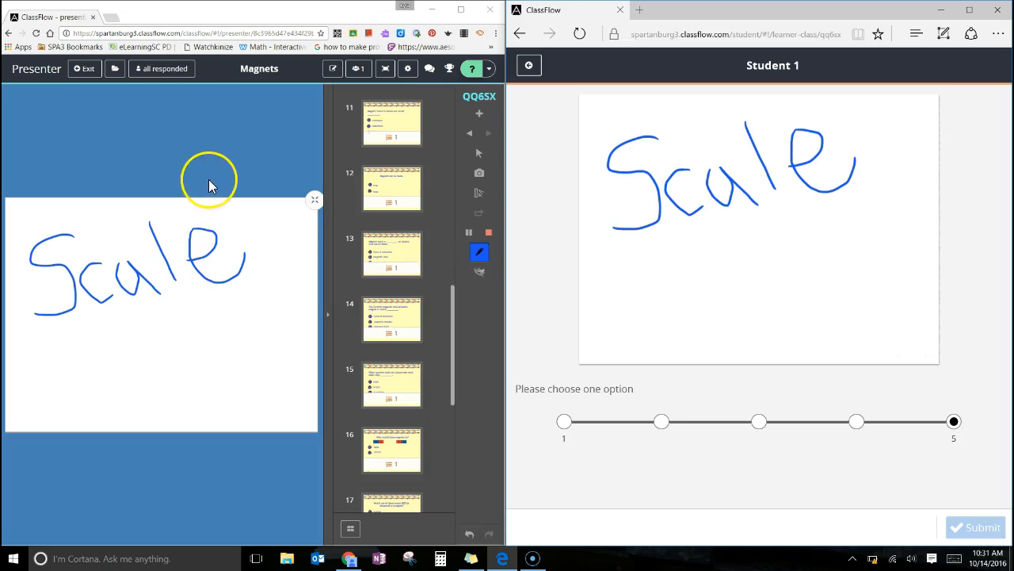
pyautogui.click(492, 240)
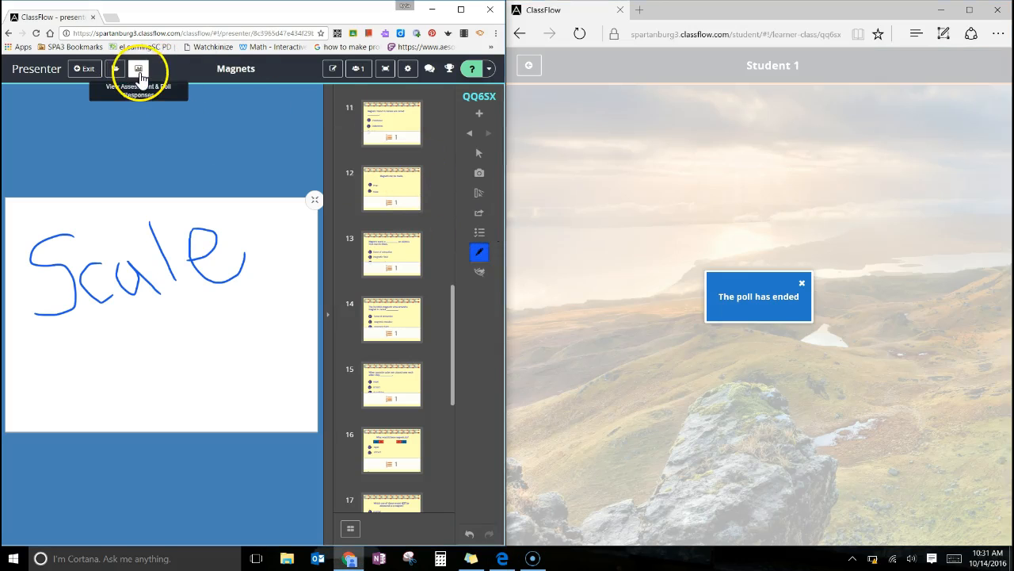
# Review the Likert Scale poll result and return to the lesson cards.
pyautogui.click(139, 70)
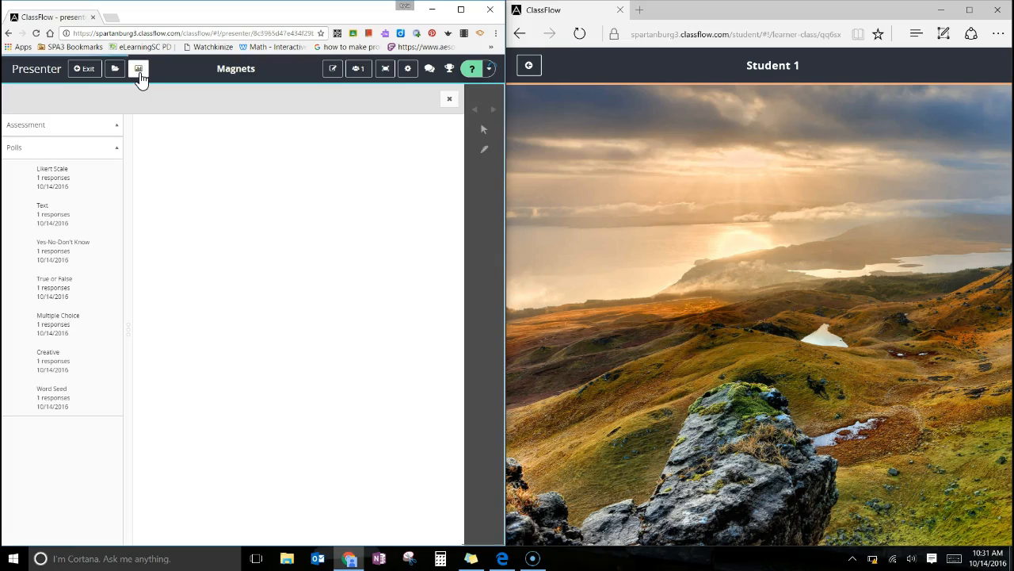
pyautogui.click(56, 184)
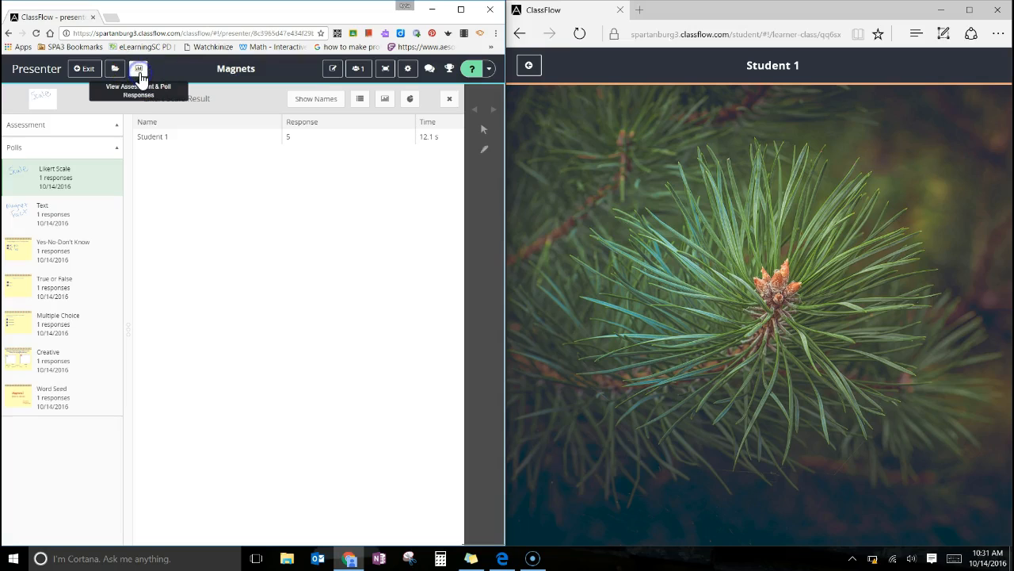
pyautogui.click(139, 69)
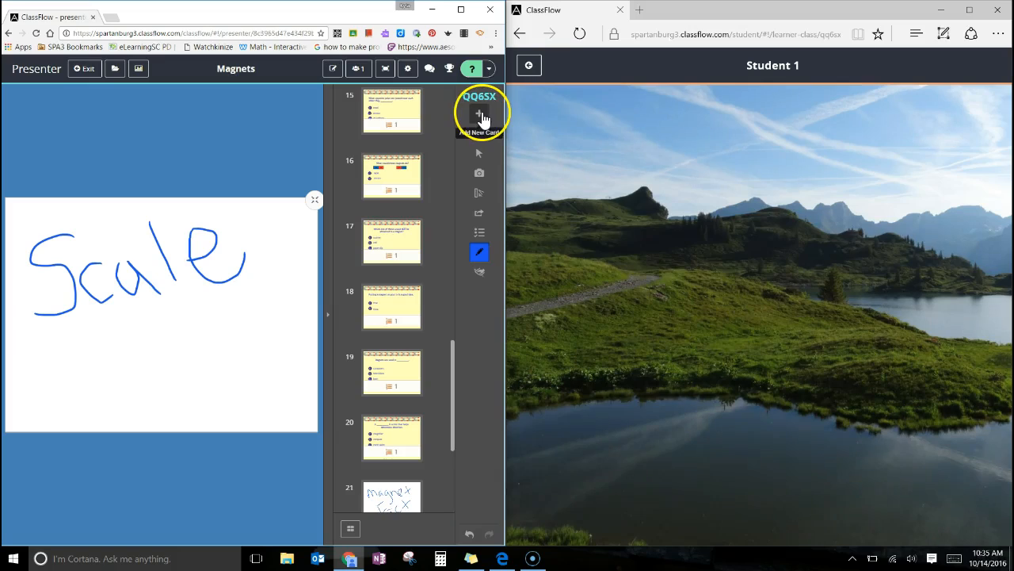
# Add a blank card after the Scale card and handwrite "5+3=" on it with the Pen.
pyautogui.click(482, 116)
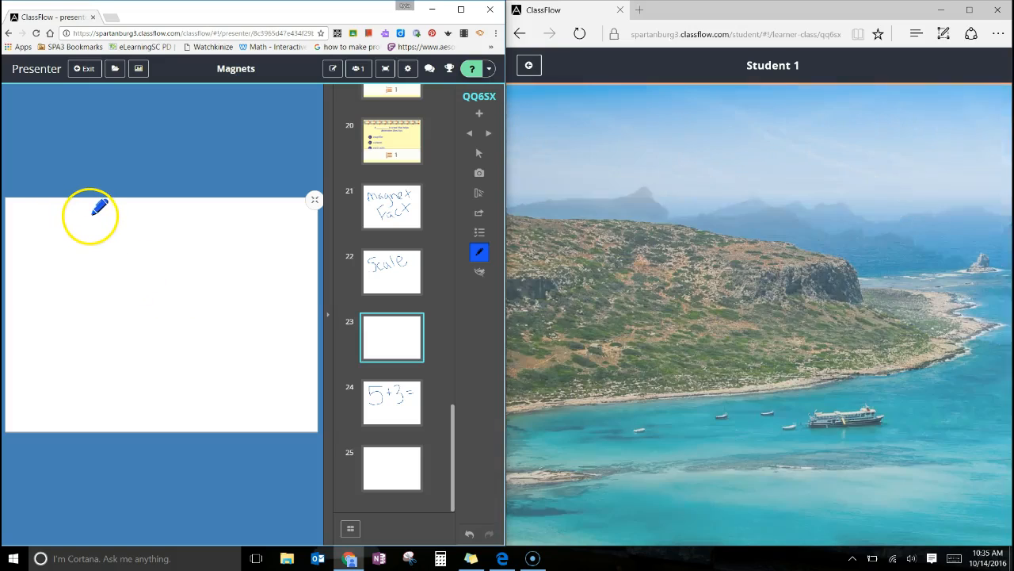
pyautogui.moveTo(89, 215)
pyautogui.mouseDown()
pyautogui.moveTo(40, 216)
pyautogui.moveTo(42, 262)
pyautogui.moveTo(97, 287)
pyautogui.moveTo(36, 301)
pyautogui.mouseUp()
pyautogui.moveTo(124, 233); pyautogui.dragTo(125, 248)
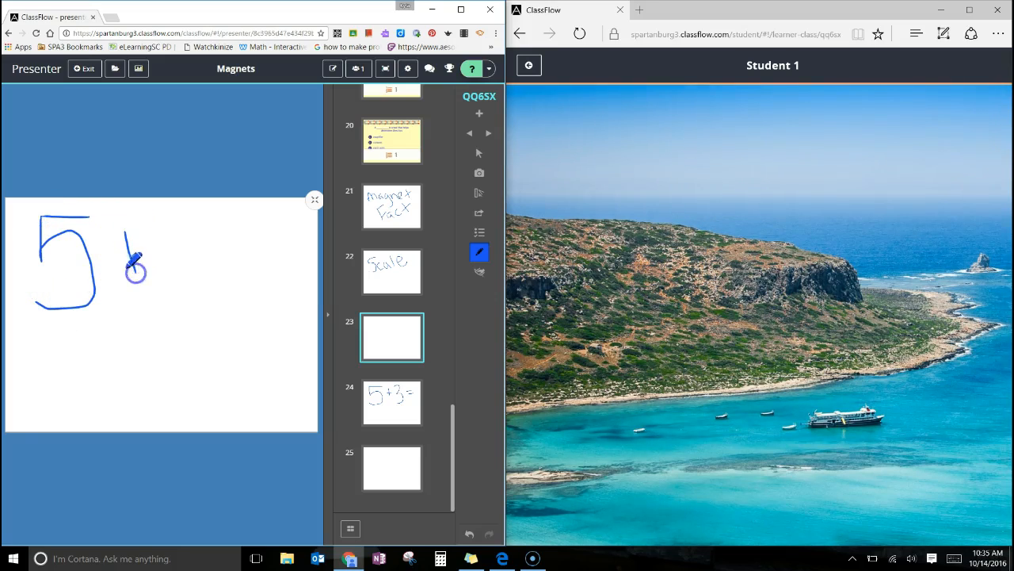
pyautogui.moveTo(161, 215)
pyautogui.mouseDown()
pyautogui.moveTo(177, 238)
pyautogui.moveTo(162, 295)
pyautogui.mouseUp()
pyautogui.moveTo(235, 234)
pyautogui.mouseDown()
pyautogui.moveTo(270, 230)
pyautogui.moveTo(281, 250)
pyautogui.mouseUp()
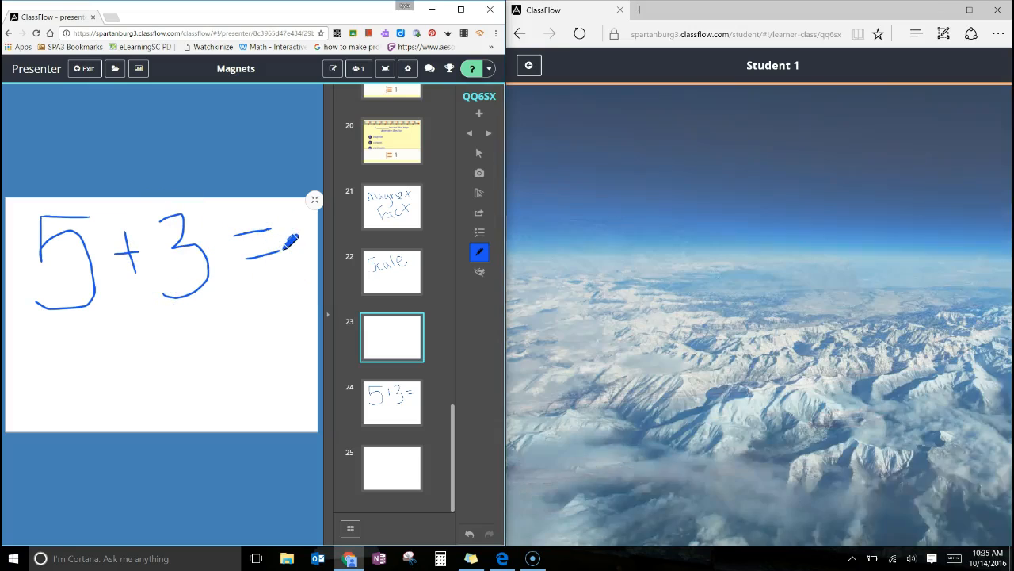
# Start a Number poll on the handwritten "5+3=" card.
pyautogui.click(478, 252)
pyautogui.click(111, 252)
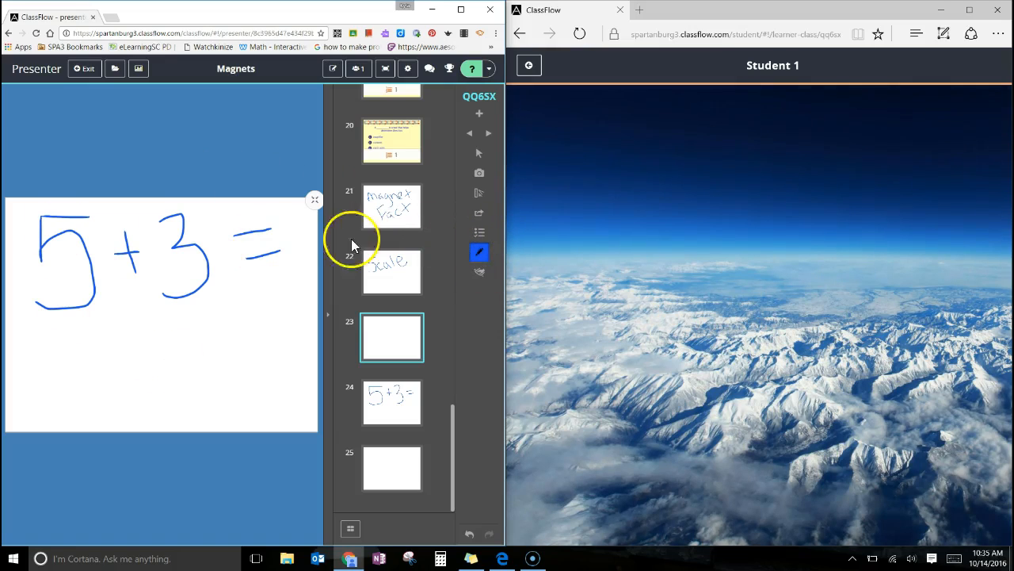
pyautogui.click(480, 246)
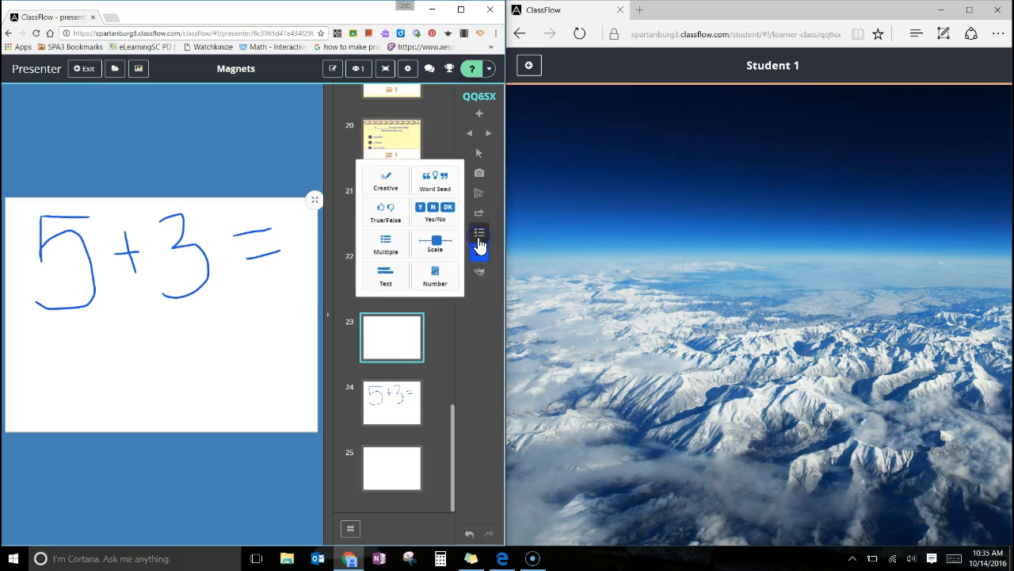
pyautogui.click(437, 285)
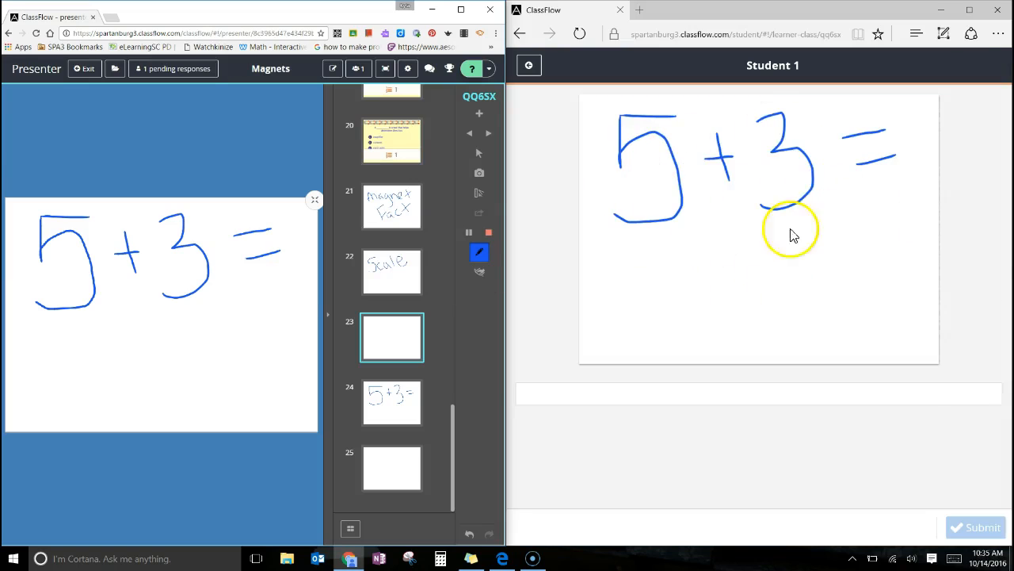
# Submit 8 as the answer from the student screen and stop the Number poll in the presenter session.
pyautogui.click(538, 392)
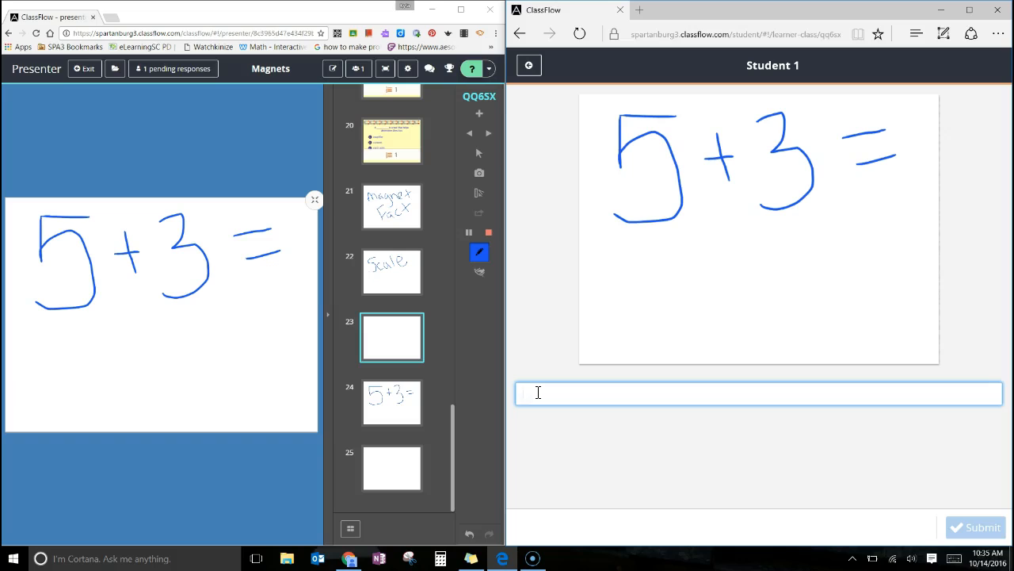
pyautogui.write('8')
pyautogui.click(987, 535)
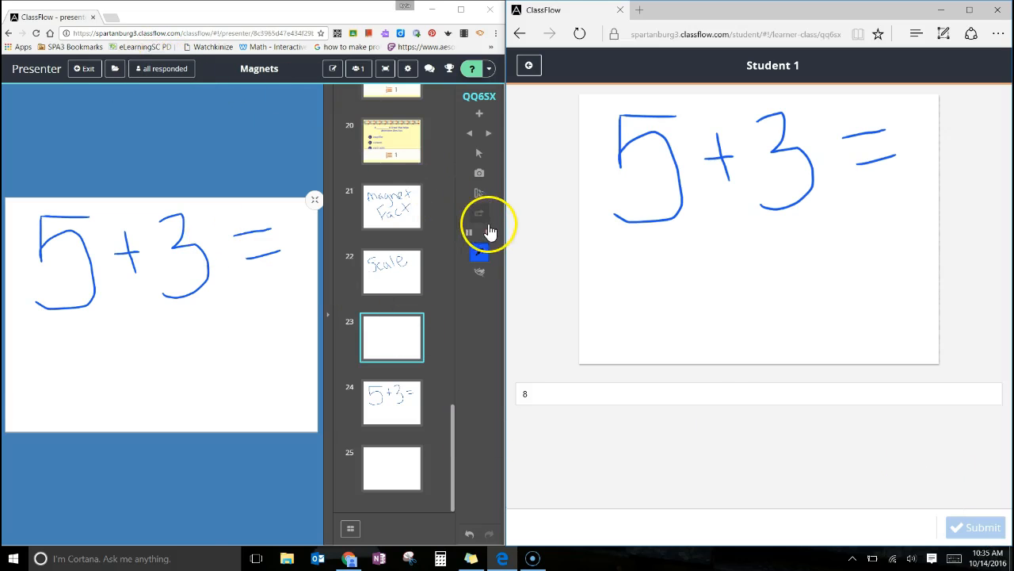
pyautogui.click(489, 235)
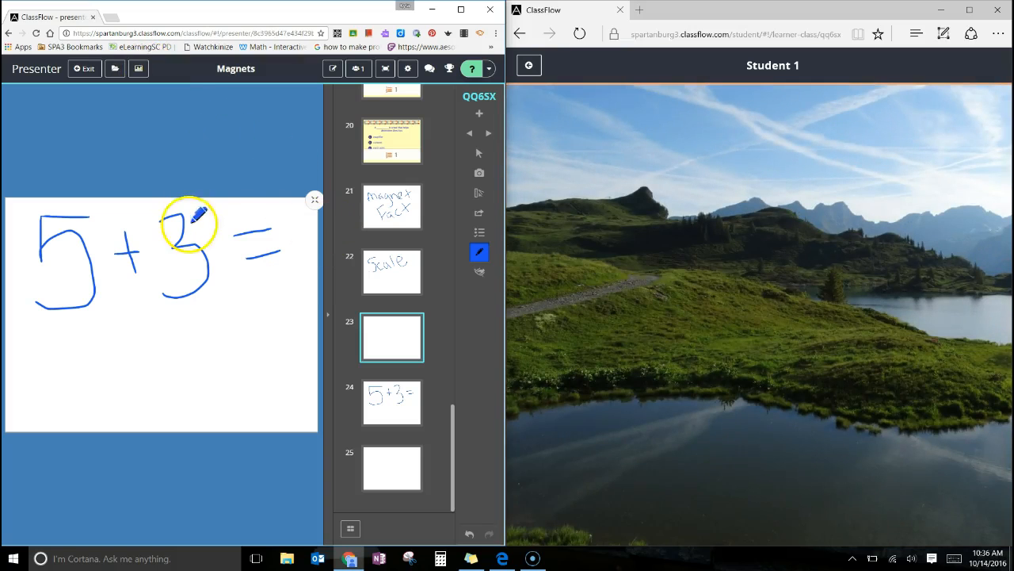
# Add a blank card after the "5+3=" card and start a Creative poll on it.
pyautogui.click(481, 116)
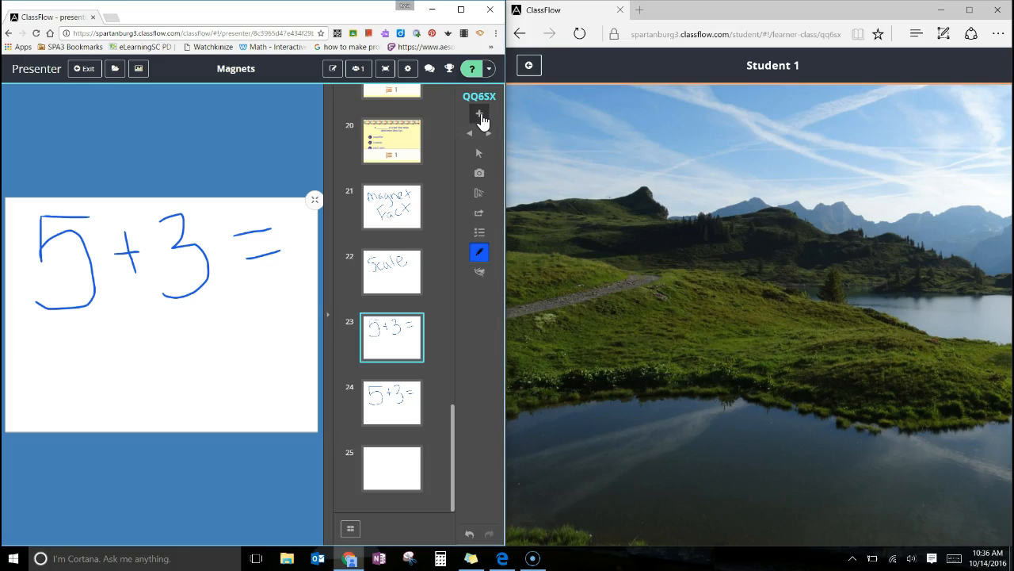
pyautogui.click(481, 116)
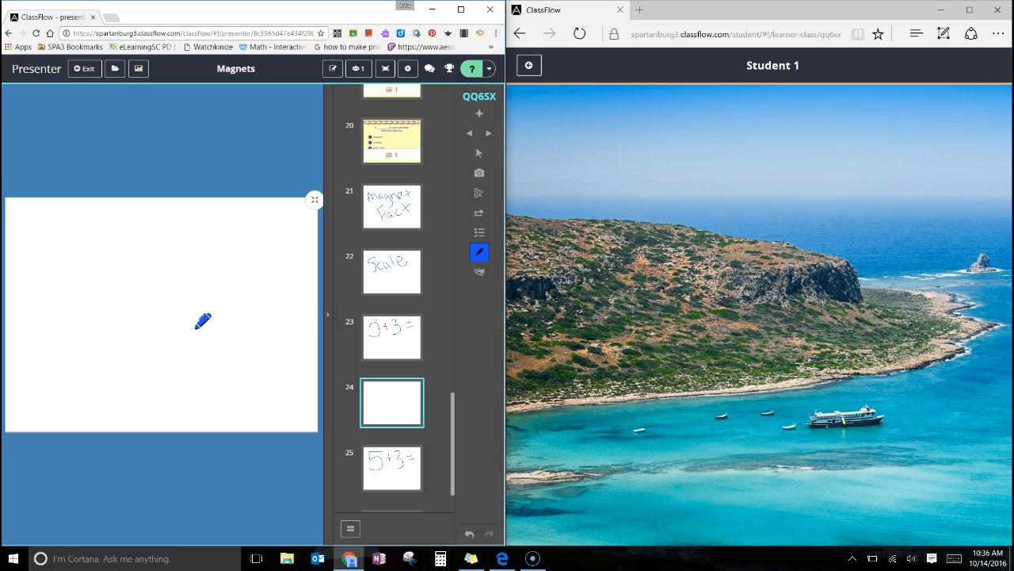
pyautogui.click(480, 238)
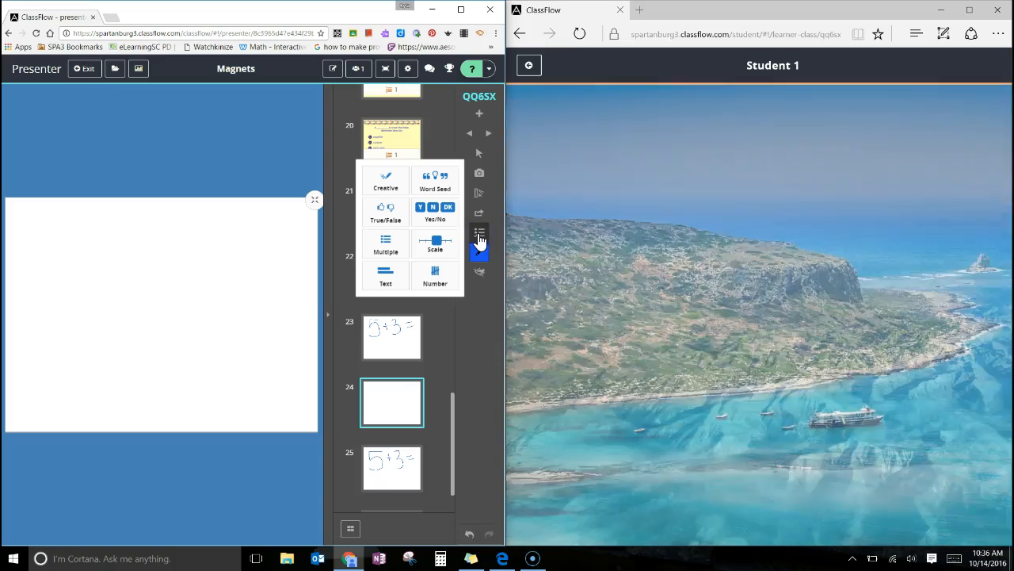
pyautogui.click(394, 182)
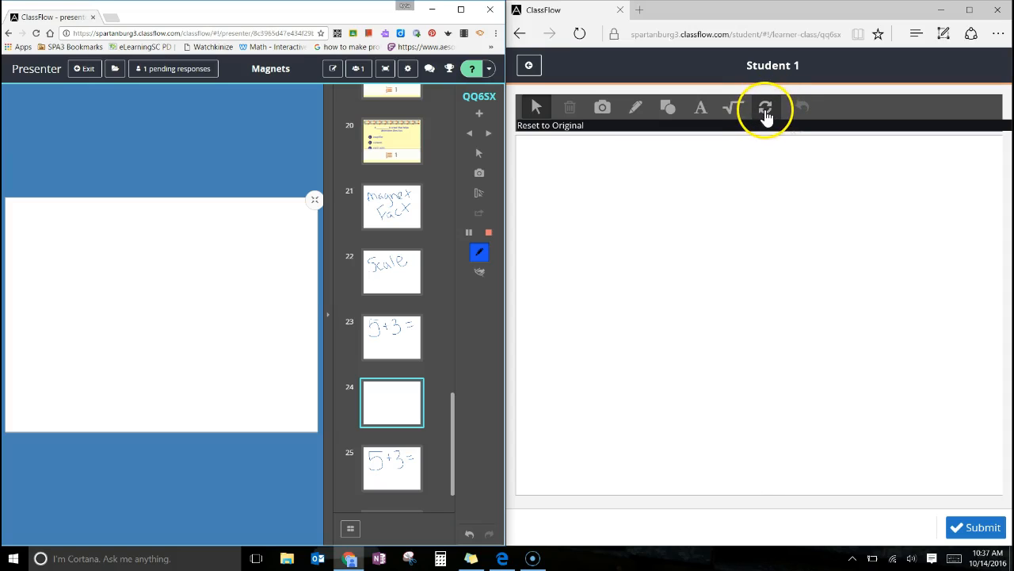
# Draw a bar magnet with the Pen on the student screen, divided into halves marked N and S.
pyautogui.click(637, 108)
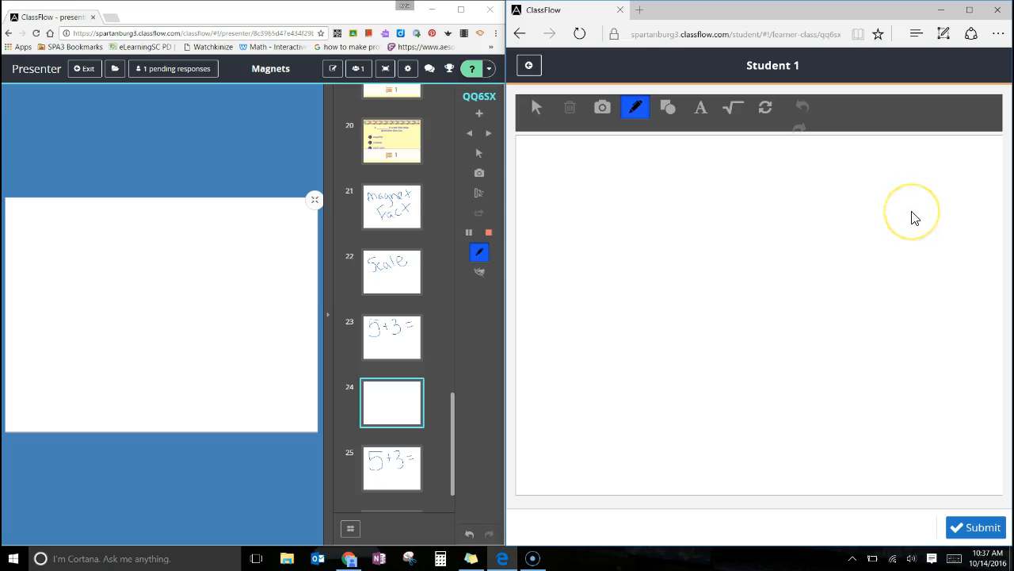
pyautogui.moveTo(585, 215)
pyautogui.mouseDown()
pyautogui.moveTo(588, 314)
pyautogui.moveTo(912, 313)
pyautogui.moveTo(880, 197)
pyautogui.moveTo(626, 214)
pyautogui.mouseUp()
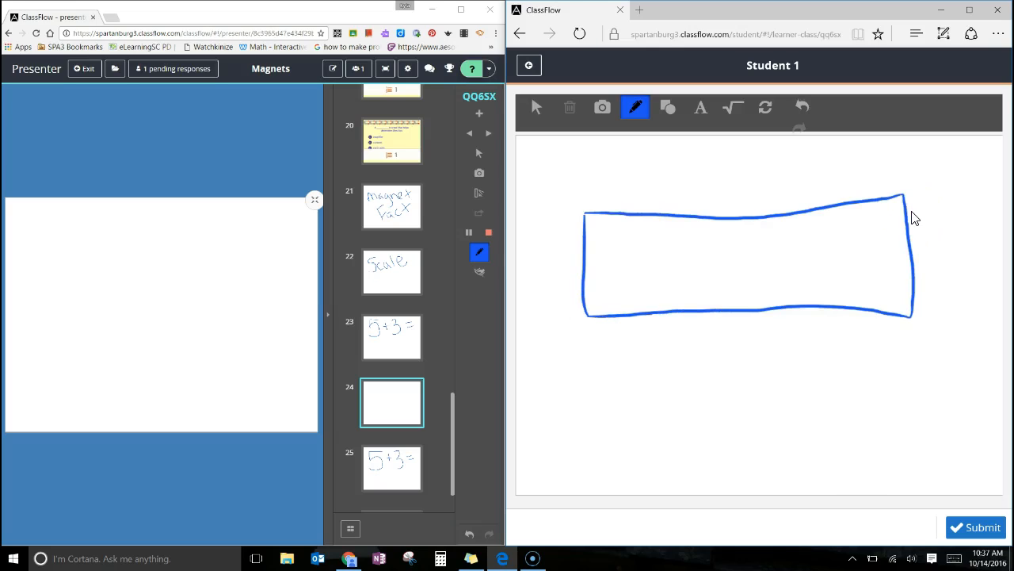
pyautogui.moveTo(758, 215); pyautogui.dragTo(749, 284)
pyautogui.moveTo(608, 300)
pyautogui.mouseDown()
pyautogui.moveTo(605, 252)
pyautogui.moveTo(641, 245)
pyautogui.mouseUp()
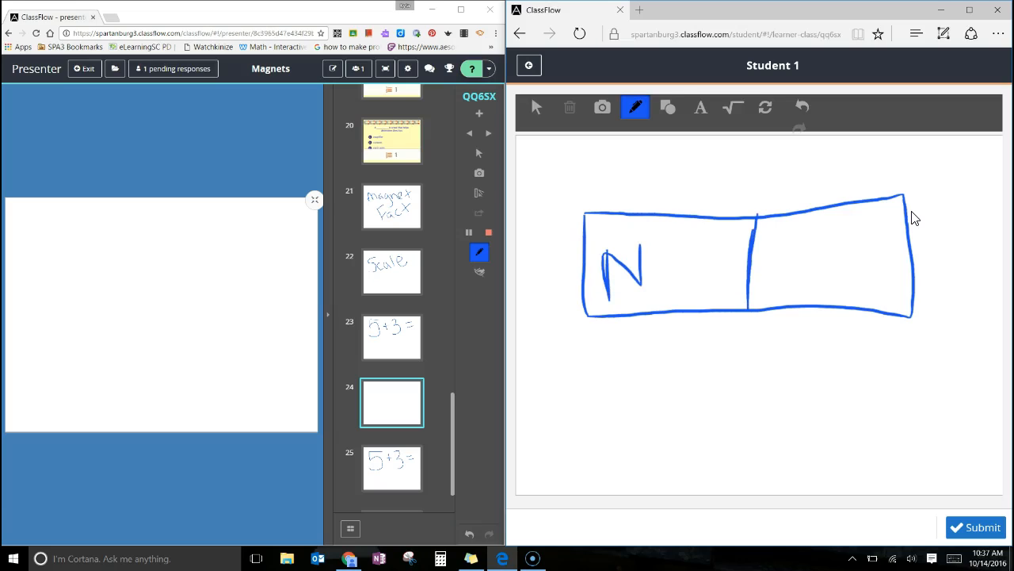
pyautogui.moveTo(851, 253); pyautogui.dragTo(830, 276)
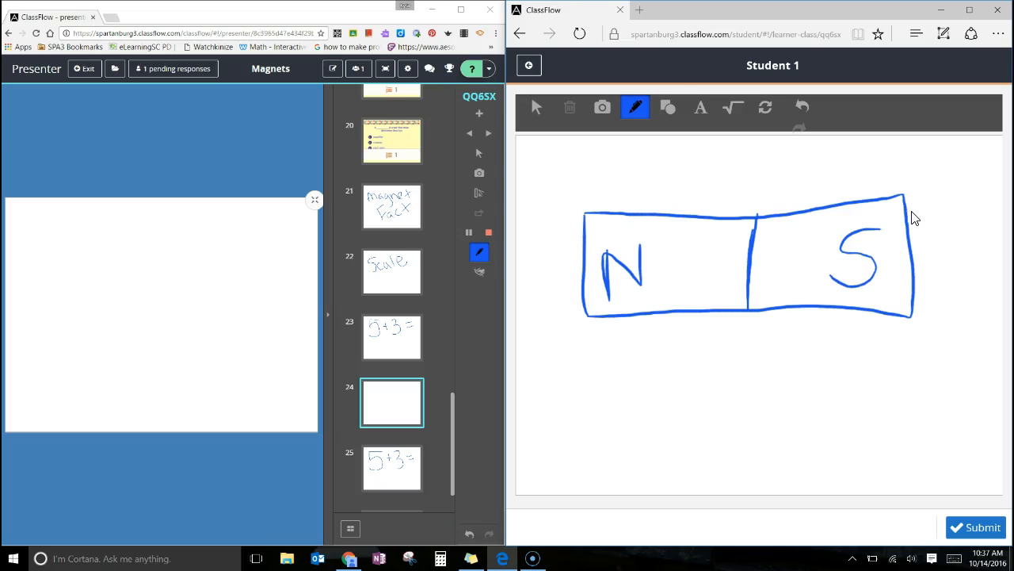
# Handwrite the labels "North Pole" and "South Pole" below the magnet, each with an arrow pointing to its matching end.
pyautogui.moveTo(561, 456); pyautogui.dragTo(588, 441)
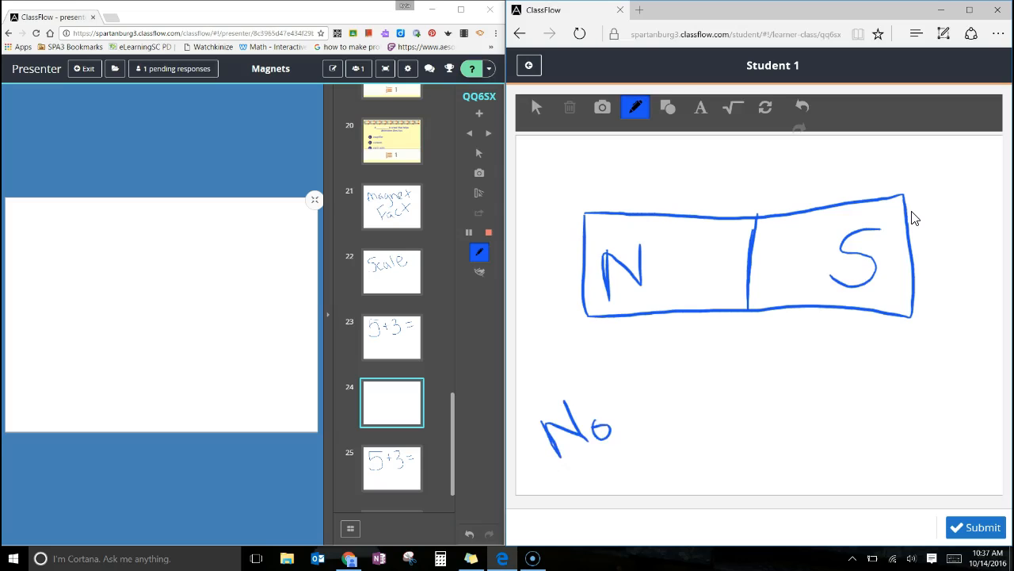
pyautogui.moveTo(667, 384)
pyautogui.mouseDown()
pyautogui.moveTo(648, 412)
pyautogui.moveTo(683, 392)
pyautogui.mouseUp()
pyautogui.moveTo(686, 375); pyautogui.dragTo(710, 407)
pyautogui.moveTo(648, 451)
pyautogui.mouseDown()
pyautogui.moveTo(621, 481)
pyautogui.moveTo(657, 461)
pyautogui.mouseUp()
pyautogui.moveTo(663, 454); pyautogui.dragTo(661, 455)
pyautogui.moveTo(617, 404)
pyautogui.mouseDown()
pyautogui.moveTo(616, 331)
pyautogui.moveTo(652, 348)
pyautogui.mouseUp()
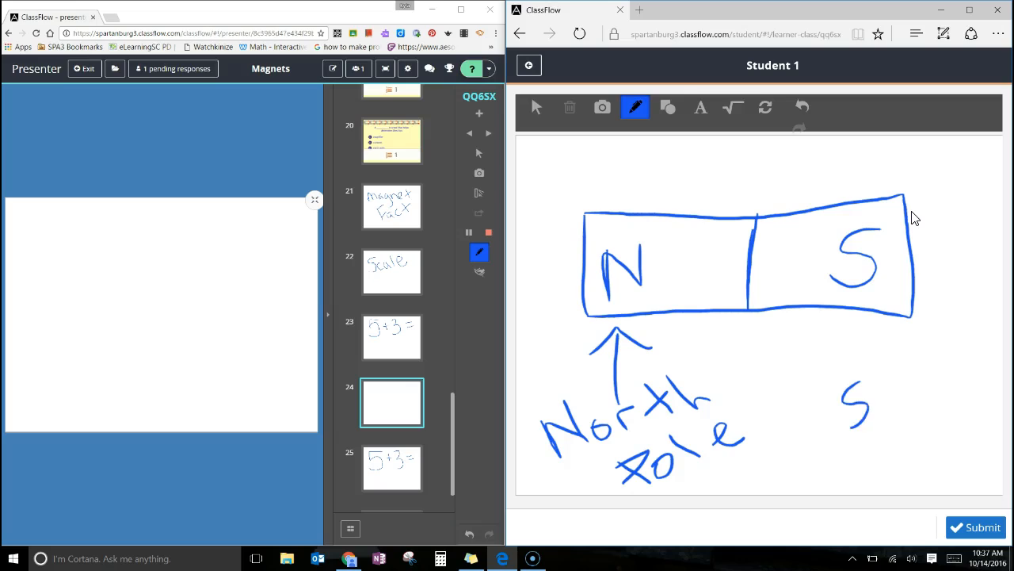
pyautogui.moveTo(907, 389); pyautogui.dragTo(934, 370)
pyautogui.moveTo(921, 352); pyautogui.dragTo(945, 374)
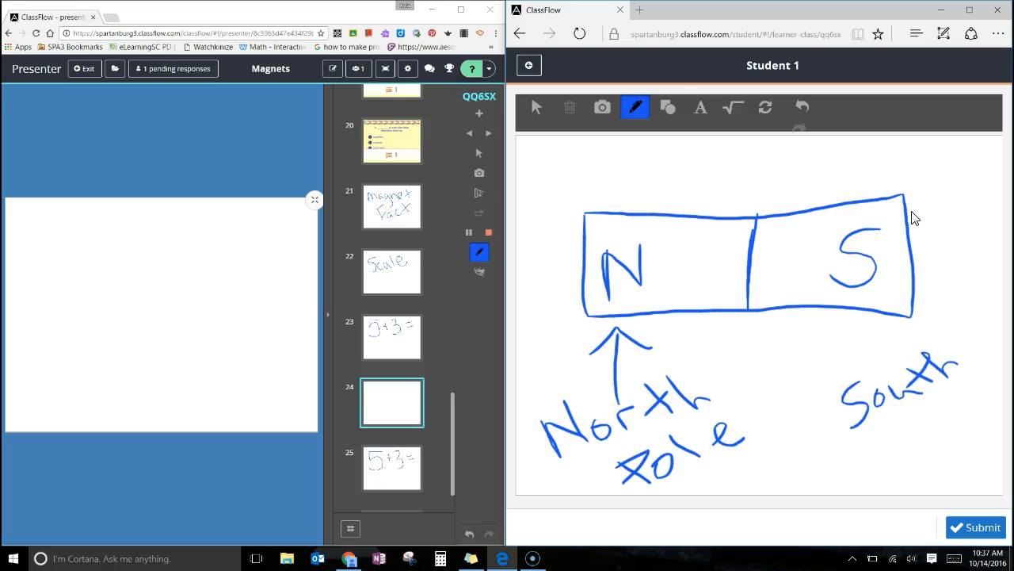
pyautogui.moveTo(879, 448); pyautogui.dragTo(919, 441)
pyautogui.moveTo(940, 433); pyautogui.dragTo(935, 435)
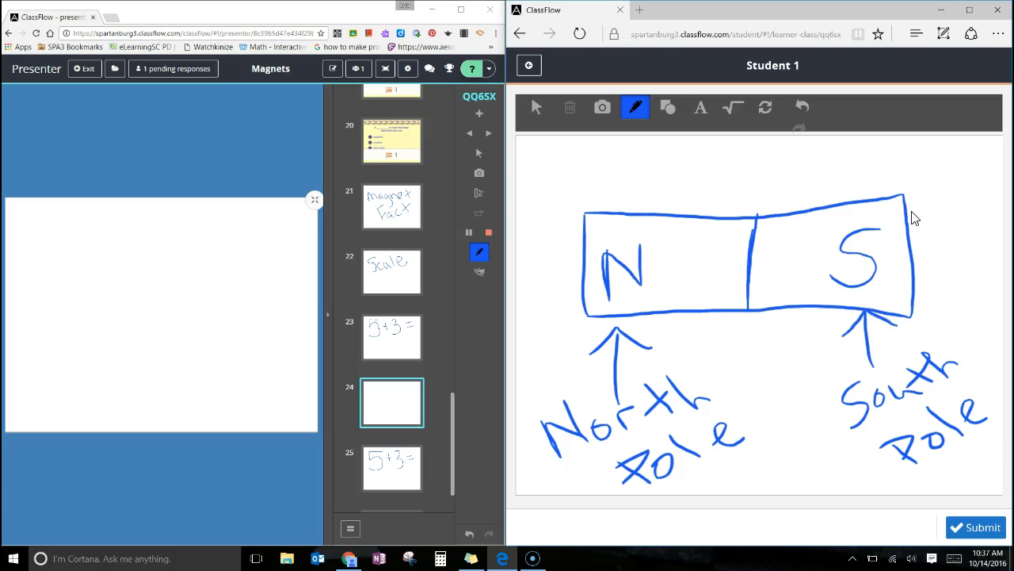
# Submit the student's magnet drawing and stop the Creative poll in the presenter session.
pyautogui.click(976, 530)
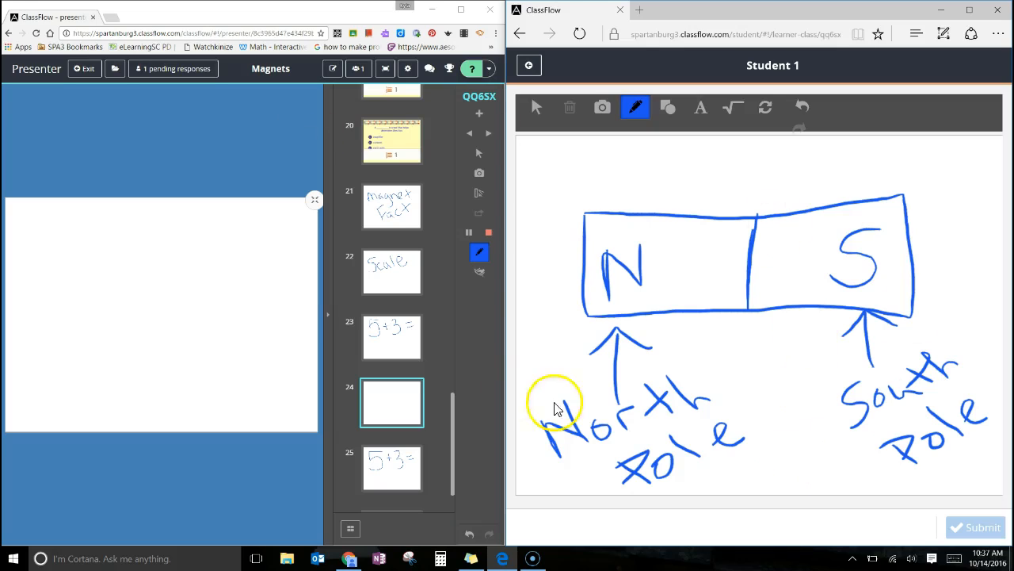
pyautogui.click(490, 236)
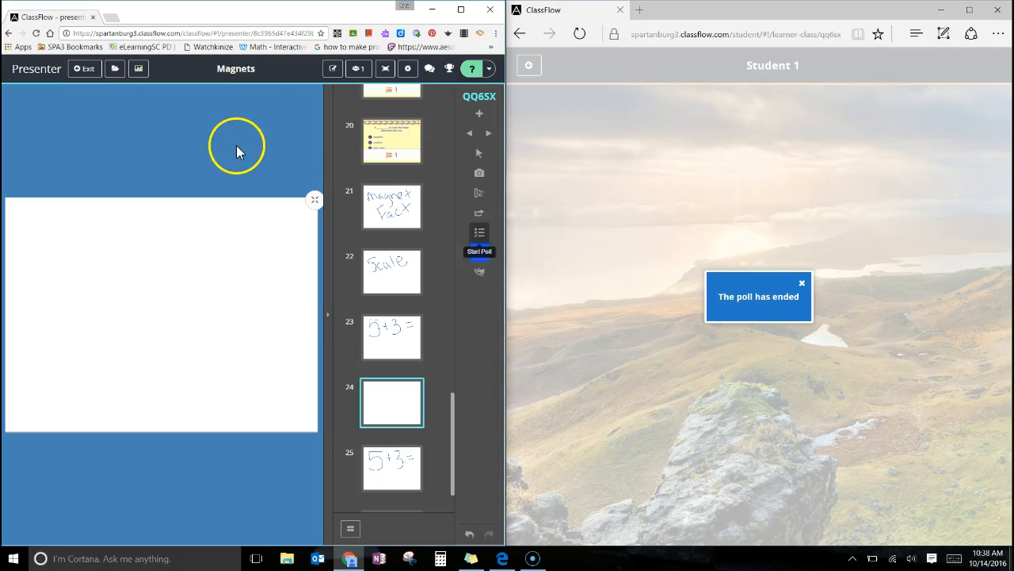
# Review the newest Creative poll result with student names shown and return to the lesson cards.
pyautogui.click(141, 70)
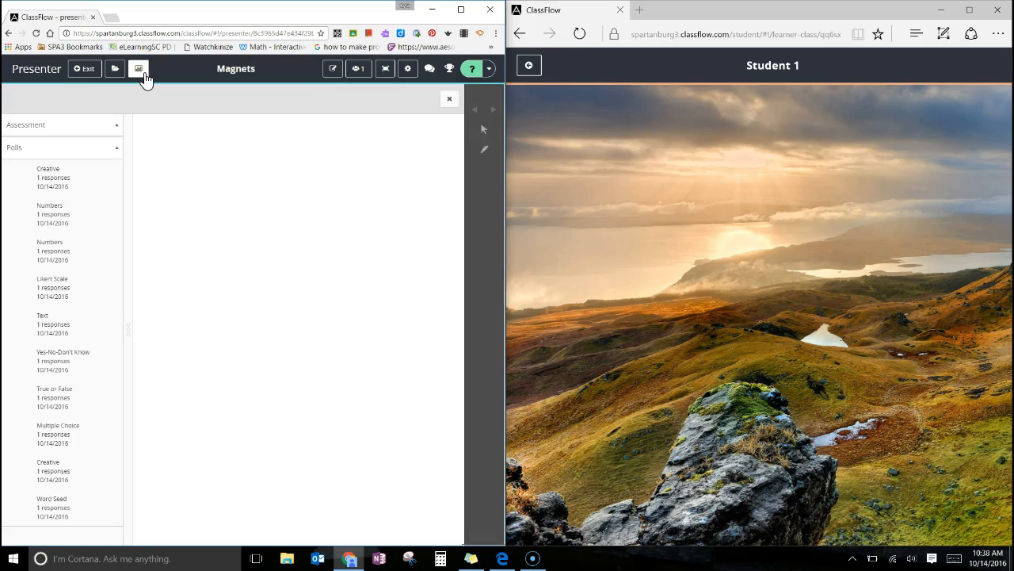
pyautogui.click(51, 175)
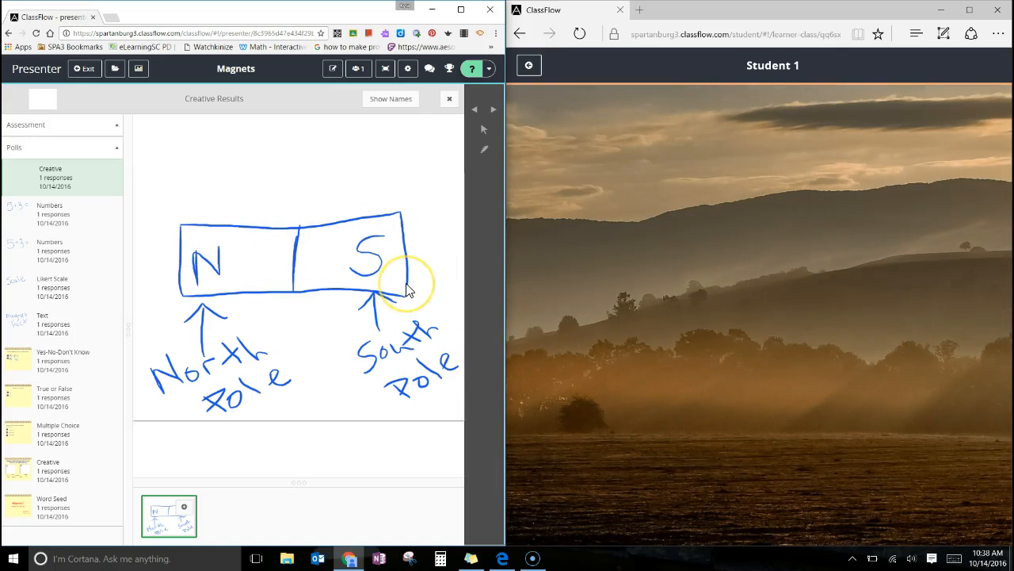
pyautogui.click(382, 102)
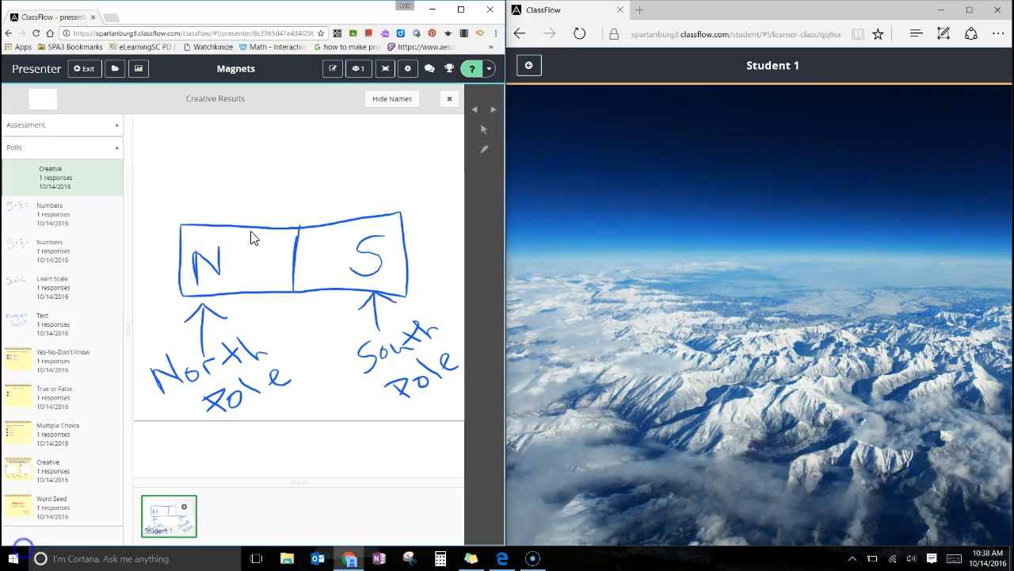
pyautogui.click(140, 71)
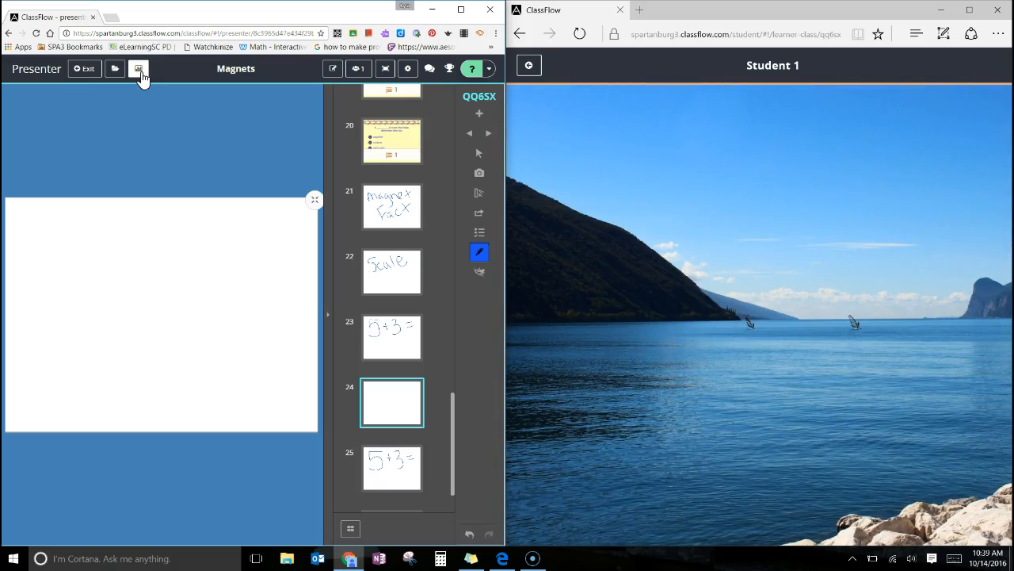
# Exit the Magnets presentation without saving the changes to the lesson.
pyautogui.click(88, 73)
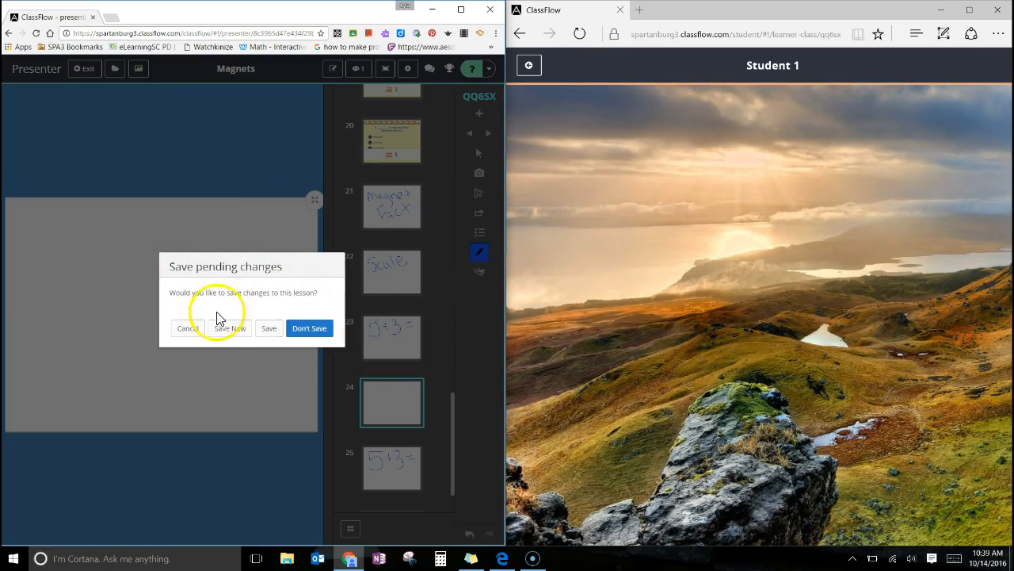
pyautogui.click(322, 332)
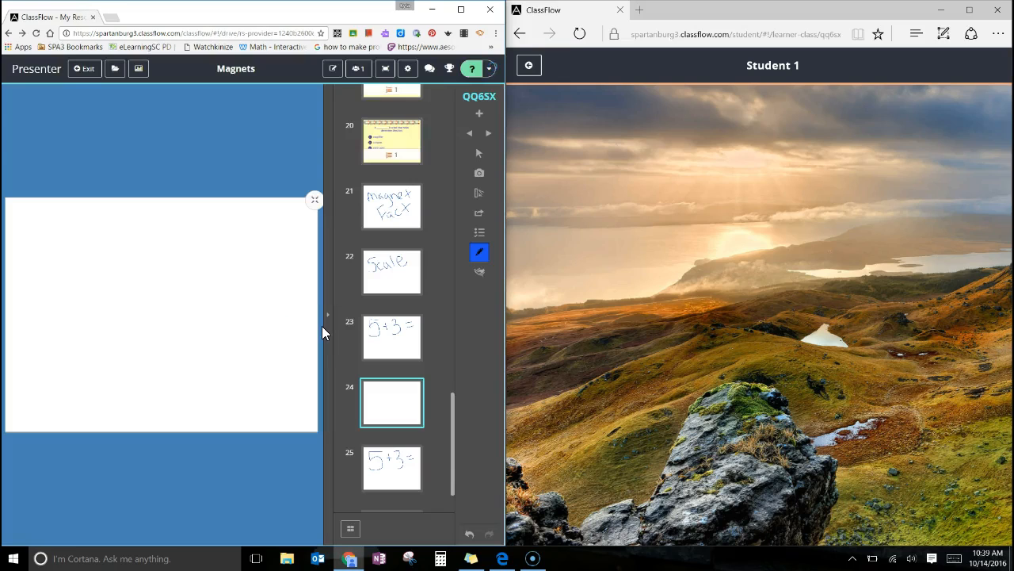